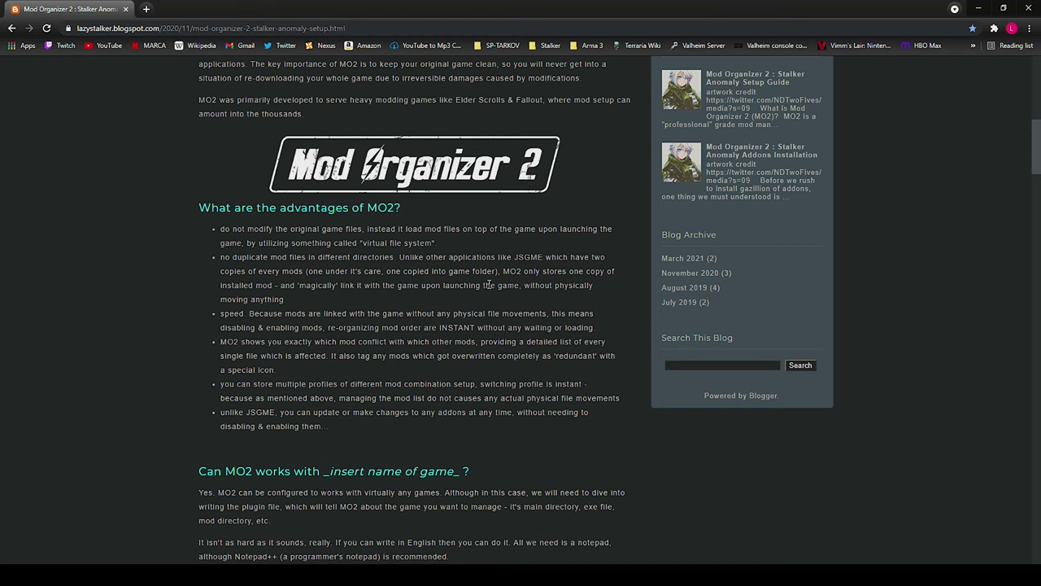
# Step: Read through the Mod Organizer 2 Stalker Anomaly setup guide, down to the interface, base directory and addon installation sections
pyautogui.scroll(-4, 489, 285)
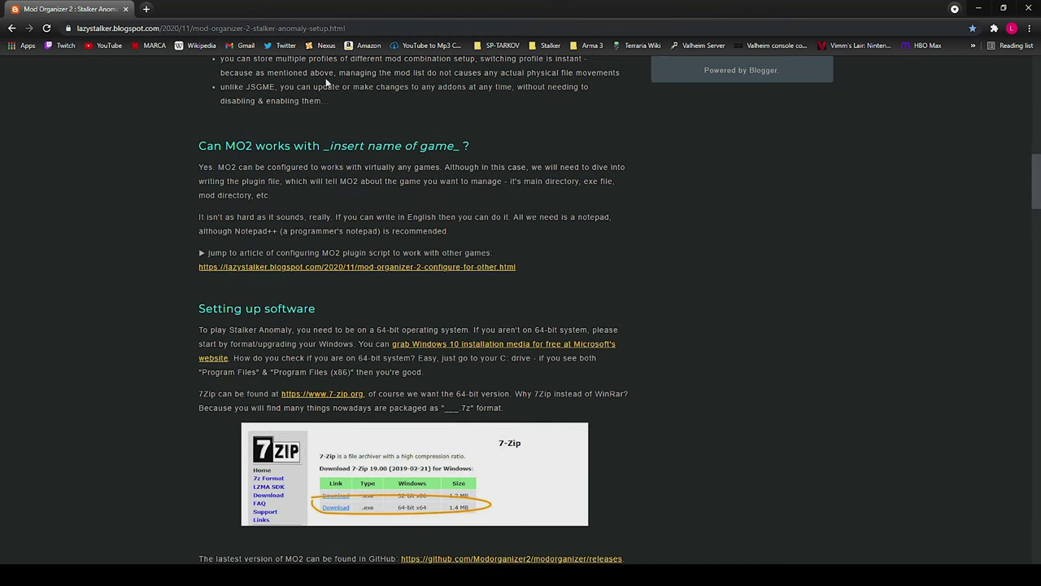
pyautogui.scroll(-12, 366, 326)
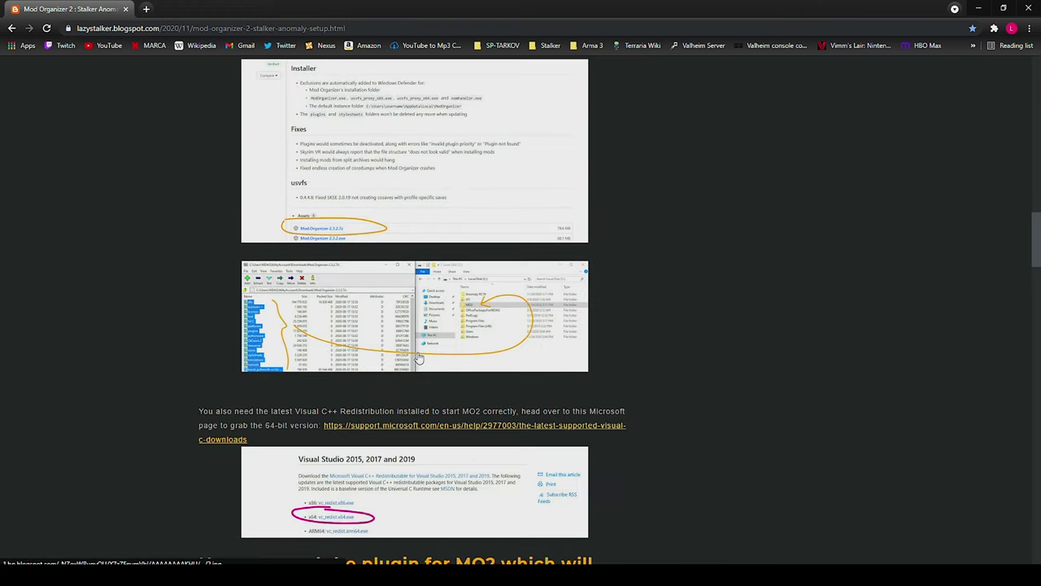
pyautogui.scroll(-3, 418, 358)
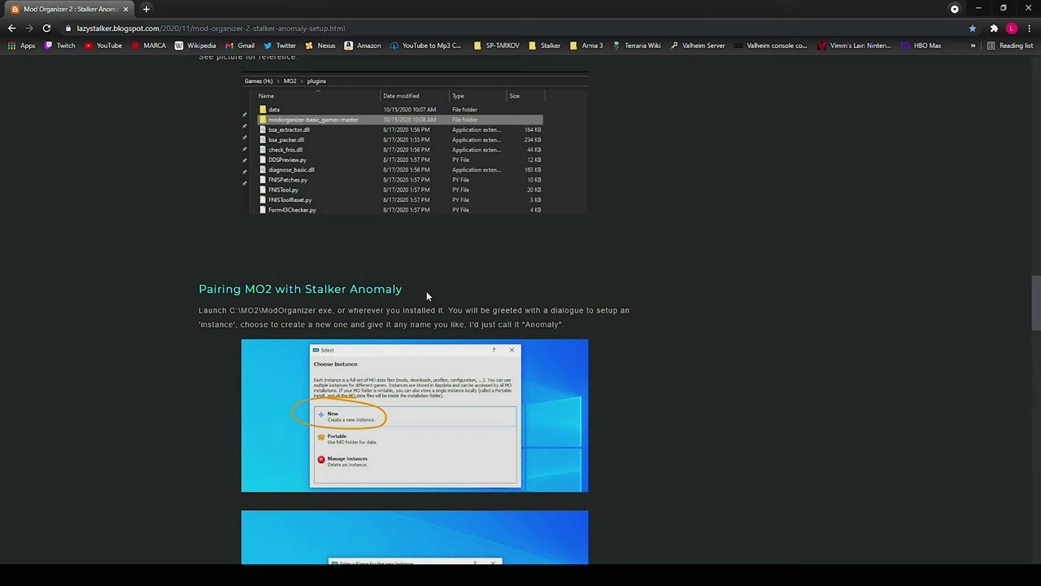
pyautogui.scroll(-3, 426, 295)
pyautogui.scroll(-6, 427, 295)
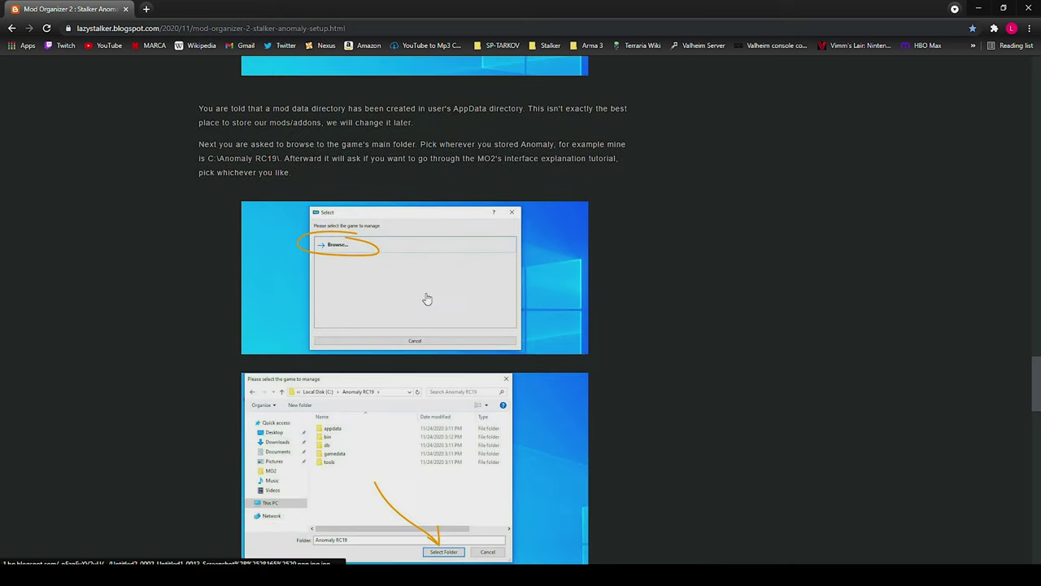
pyautogui.scroll(-9, 426, 300)
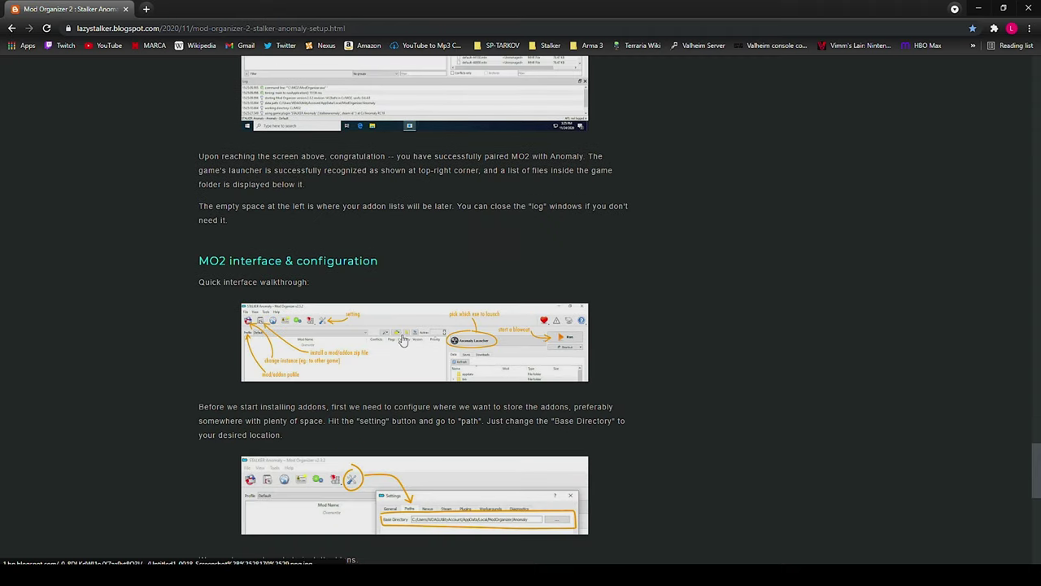
pyautogui.scroll(-2, 403, 340)
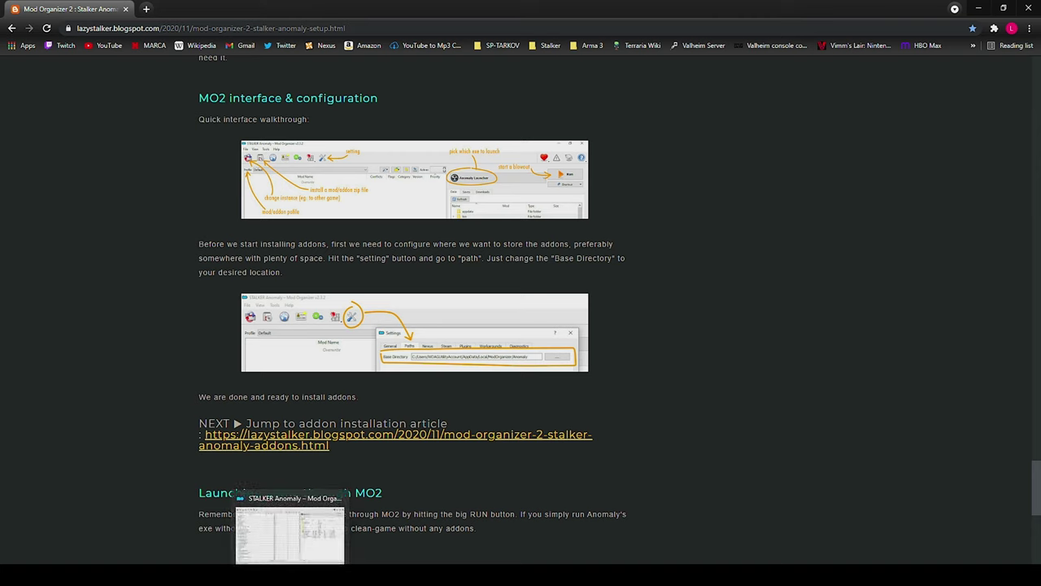
# Step: Switch to Mod Organizer and check the Portable instance's game location against the Anomaly-1.5.1 - MO2 folder
pyautogui.click(290, 576)
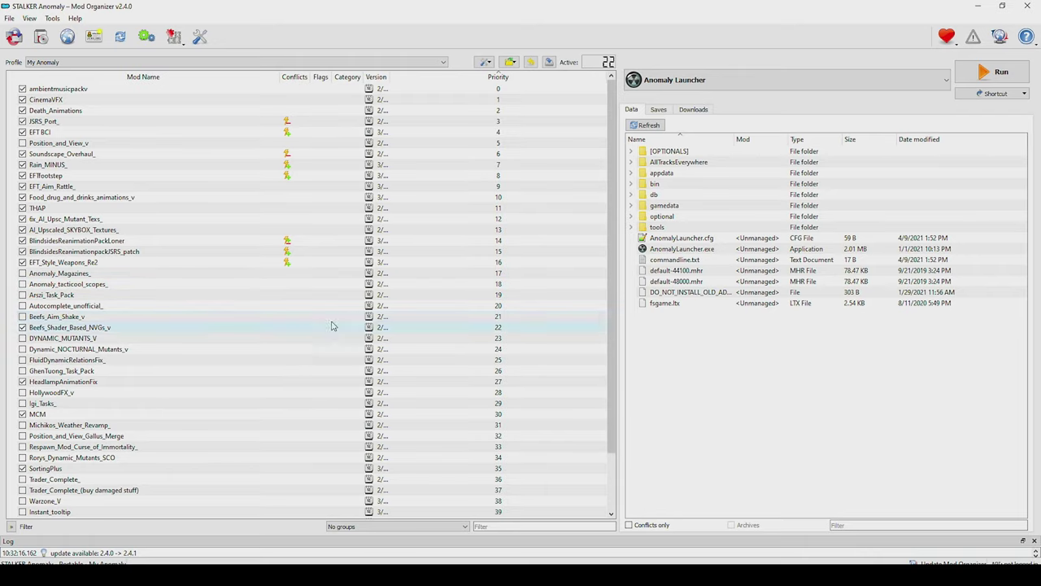
pyautogui.click(14, 38)
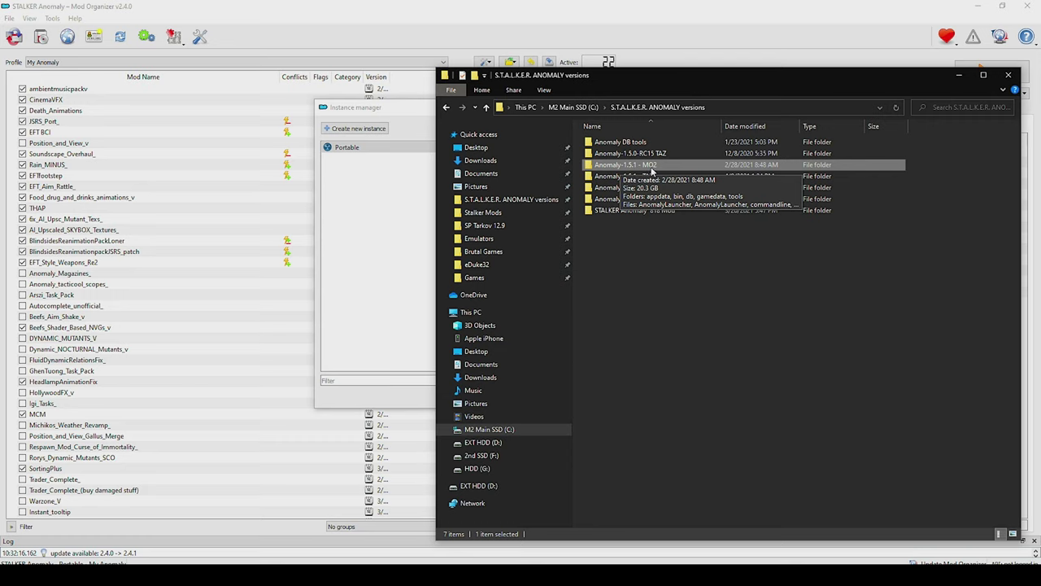
pyautogui.click(959, 75)
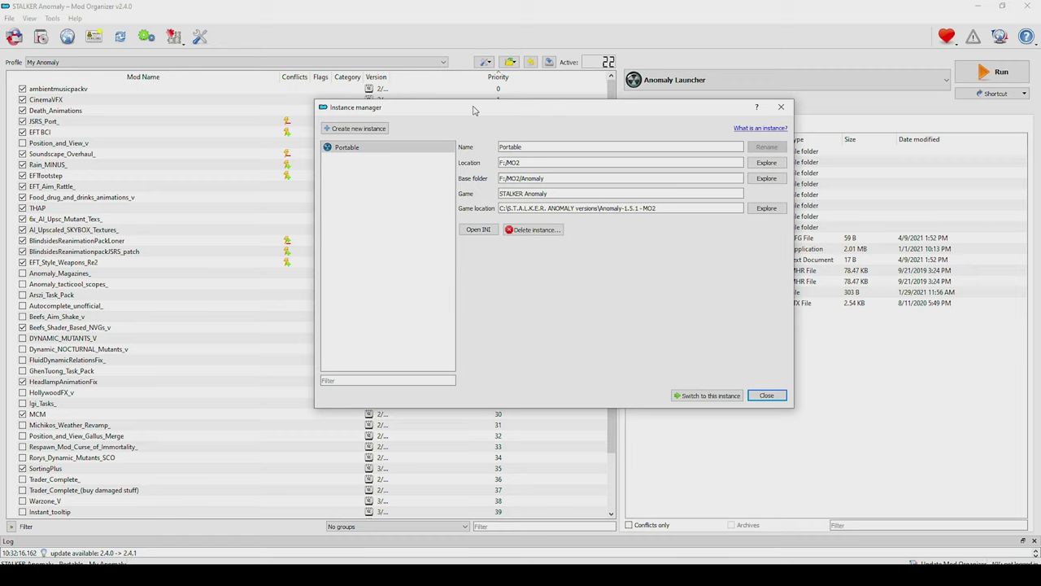
pyautogui.click(762, 395)
# Step: Look over the available profiles and the whole mod list of the My Anomaly profile
pyautogui.click(114, 62)
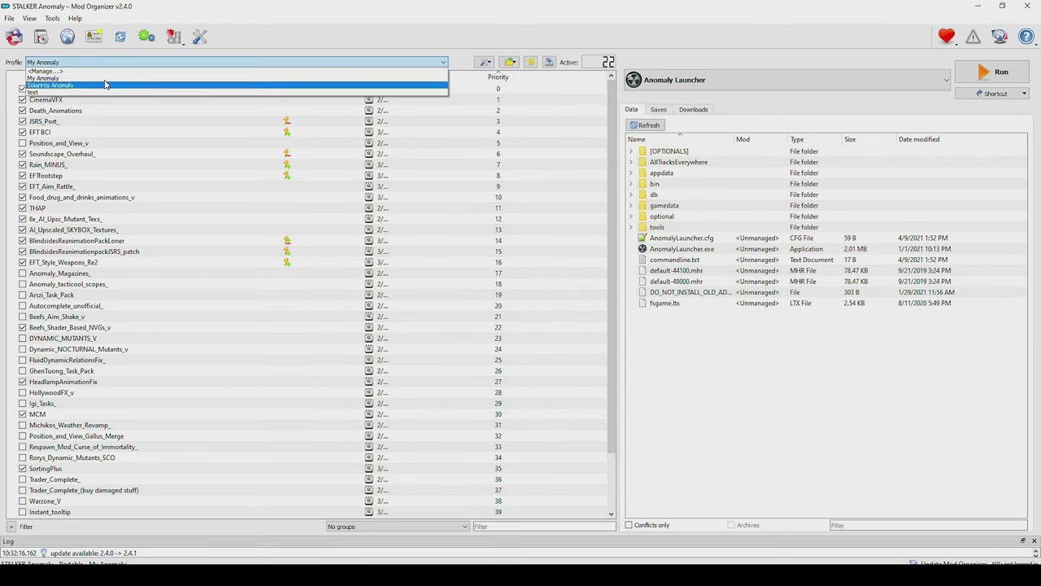
pyautogui.click(105, 274)
pyautogui.scroll(-2, 81, 309)
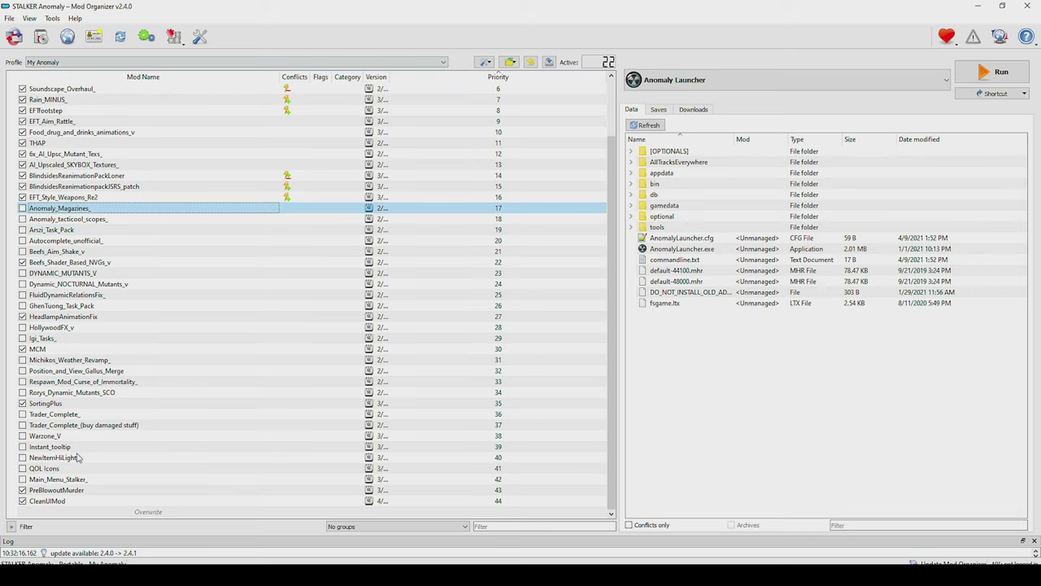
pyautogui.scroll(2, 122, 342)
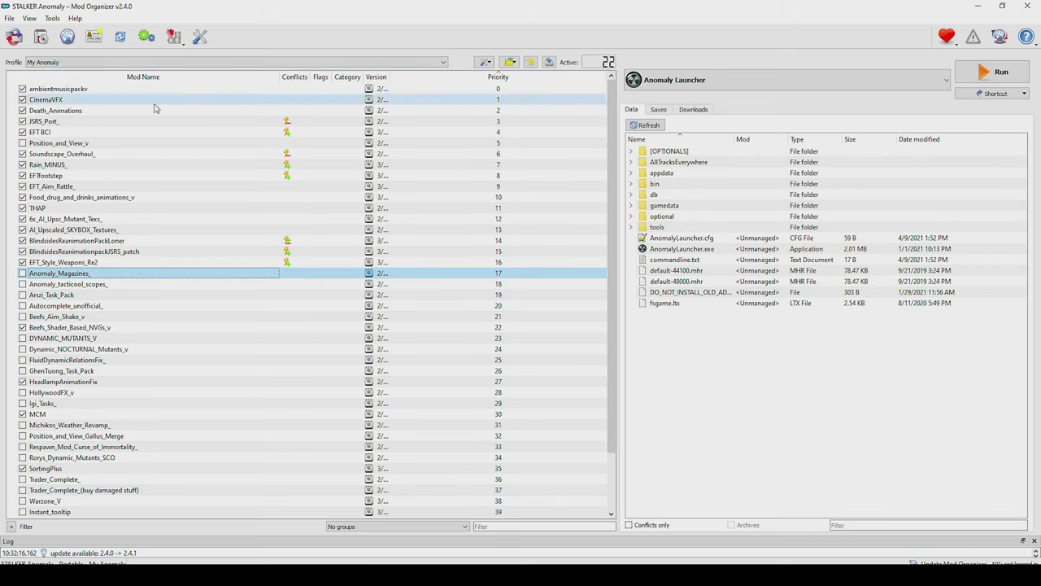
pyautogui.scroll(-2, 132, 271)
pyautogui.click(22, 316)
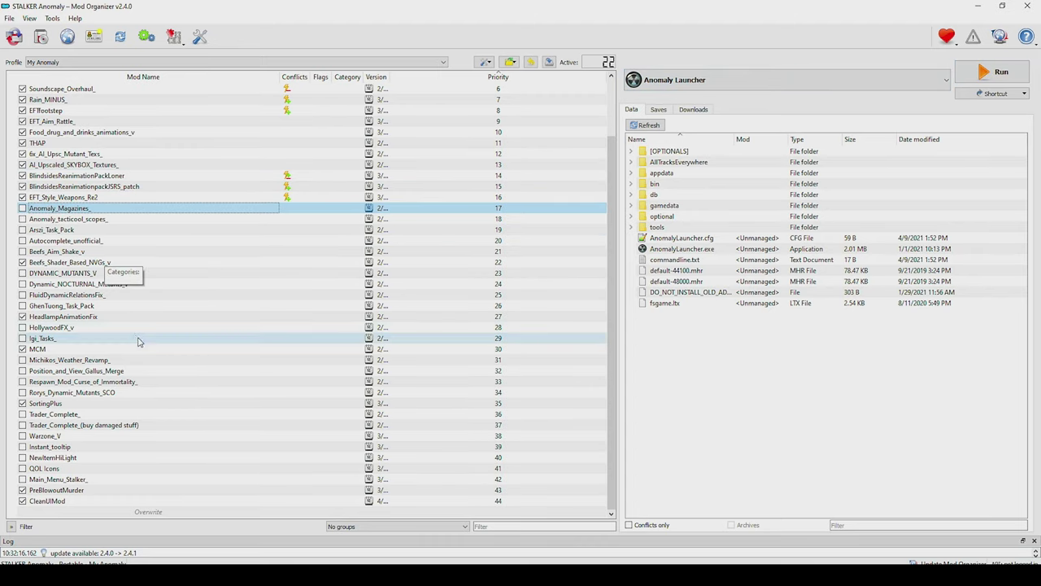
pyautogui.scroll(2, 145, 380)
pyautogui.scroll(-2, 145, 380)
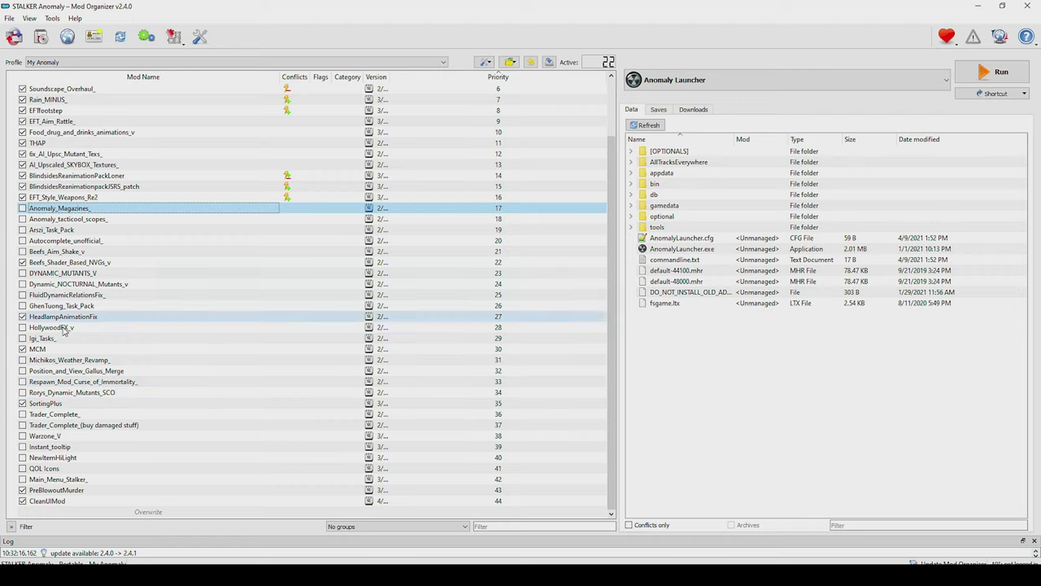
# Step: Filter the mod list to active mods only and switch to the Solarints Anomaly profile
pyautogui.click(11, 527)
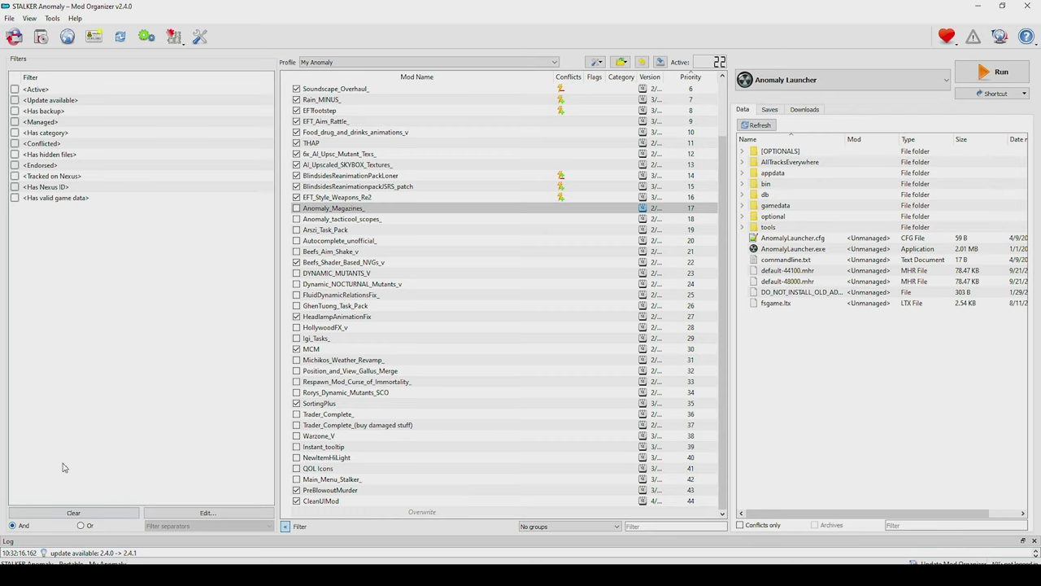
pyautogui.click(14, 88)
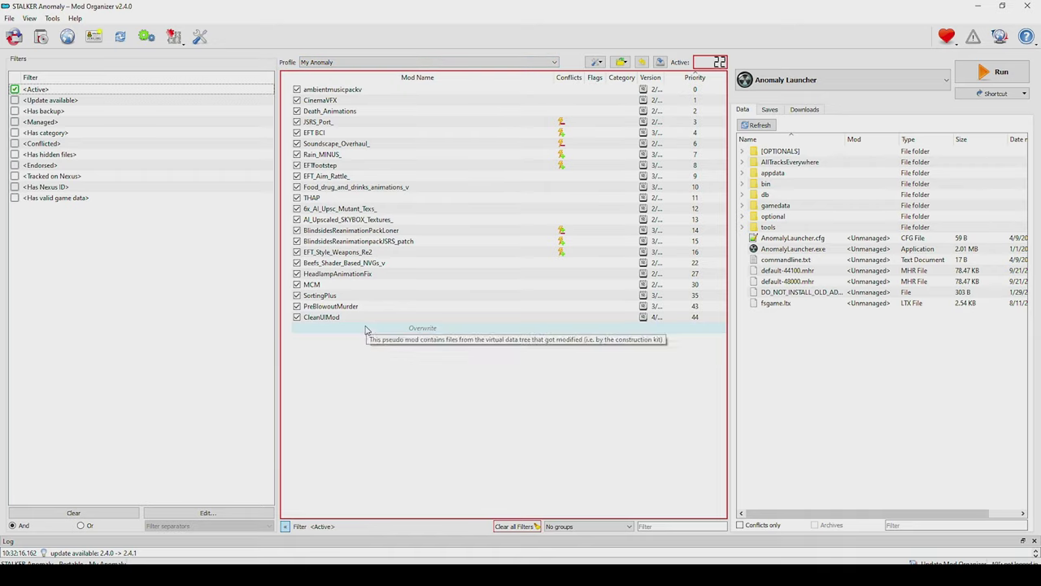
pyautogui.click(440, 62)
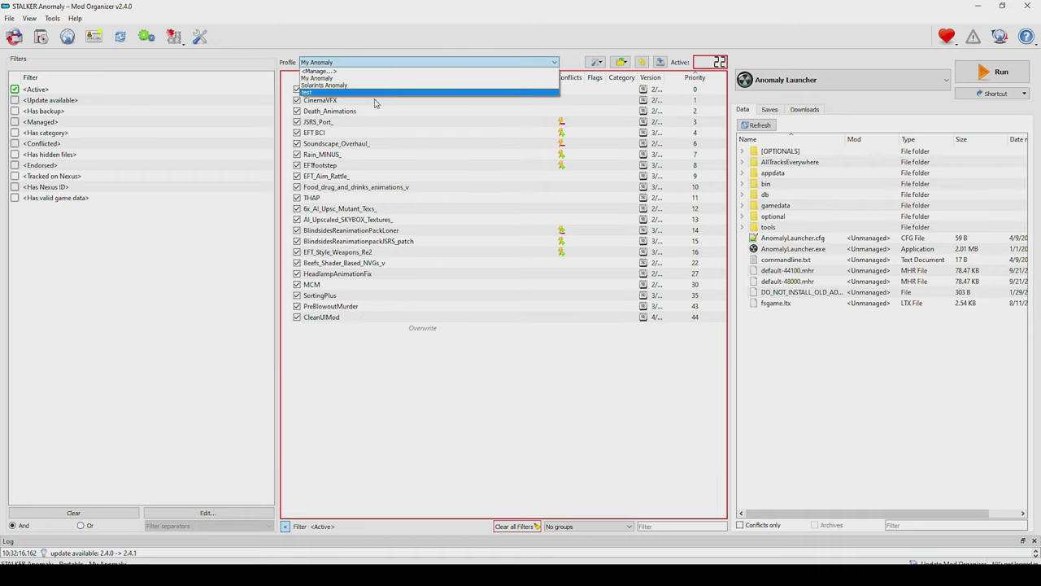
pyautogui.click(312, 85)
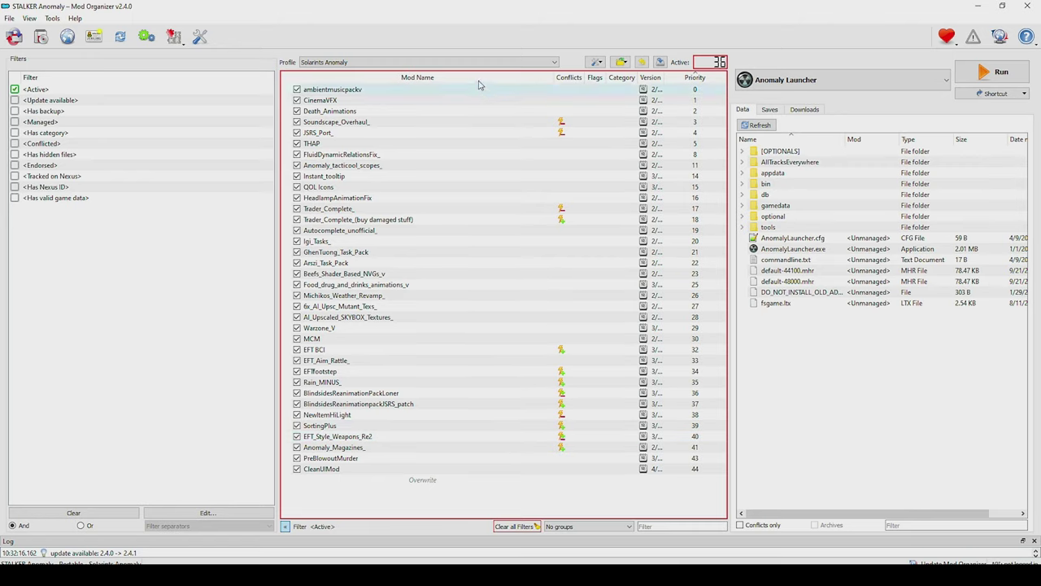
pyautogui.click(451, 63)
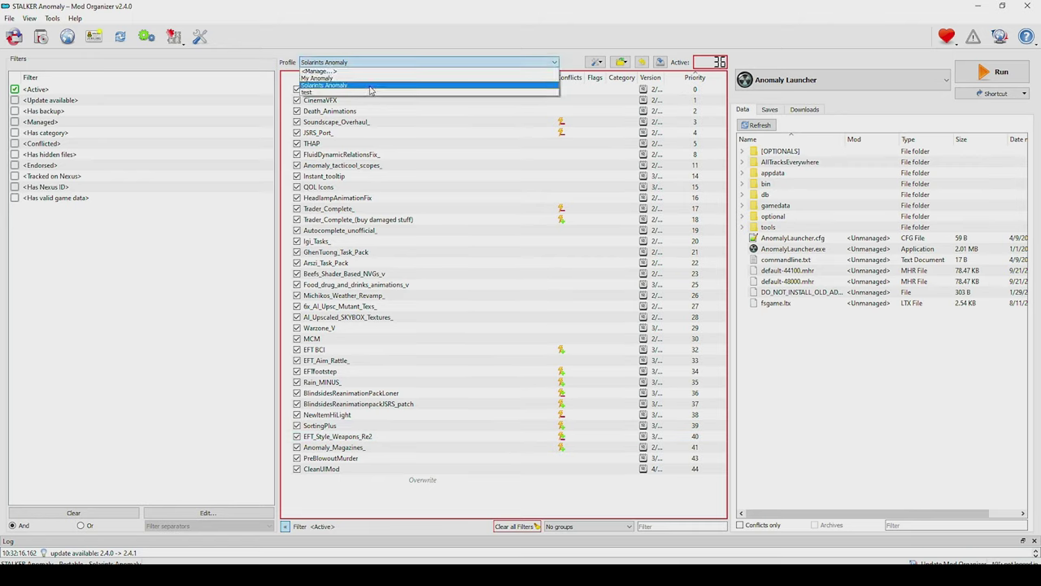
pyautogui.click(370, 87)
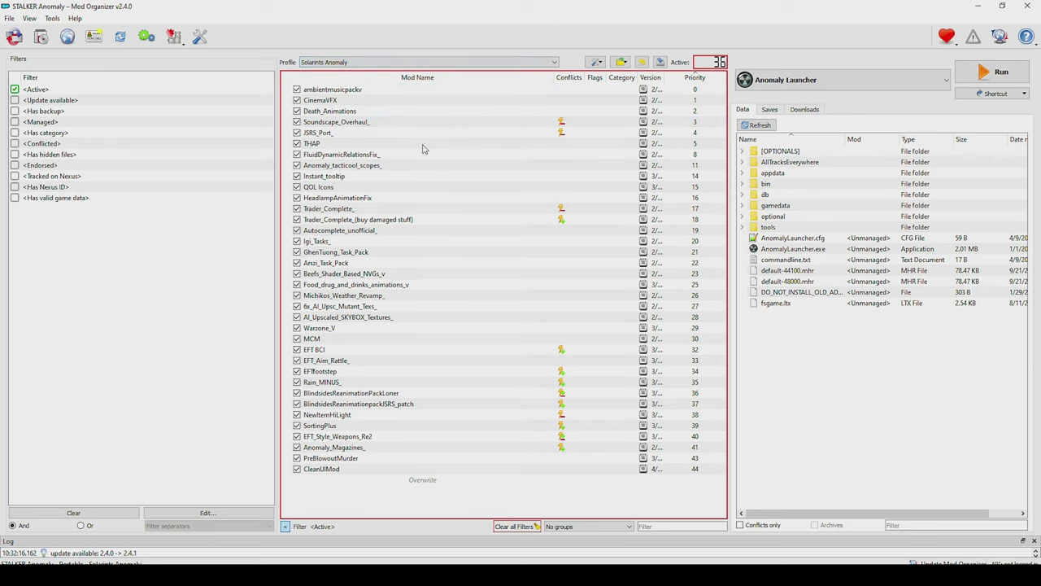
# Step: Switch back to the My Anomaly profile
pyautogui.click(406, 63)
pyautogui.click(382, 82)
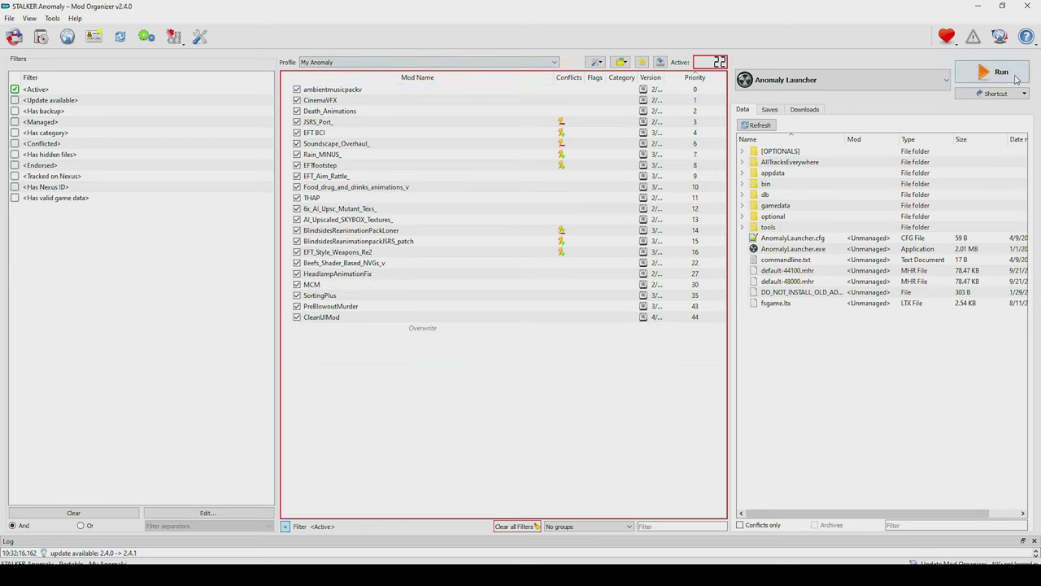
pyautogui.click(372, 63)
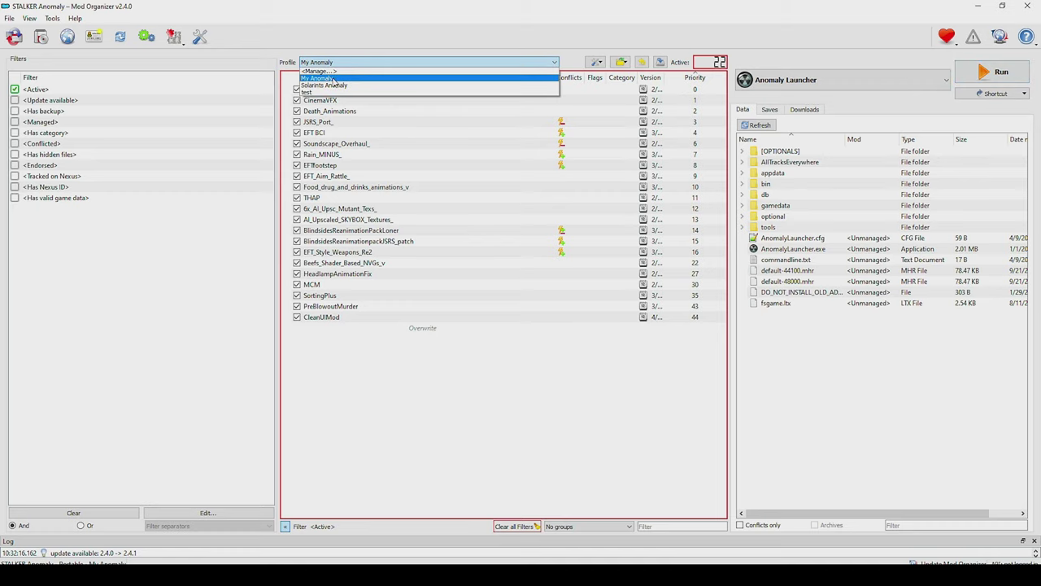
pyautogui.click(903, 113)
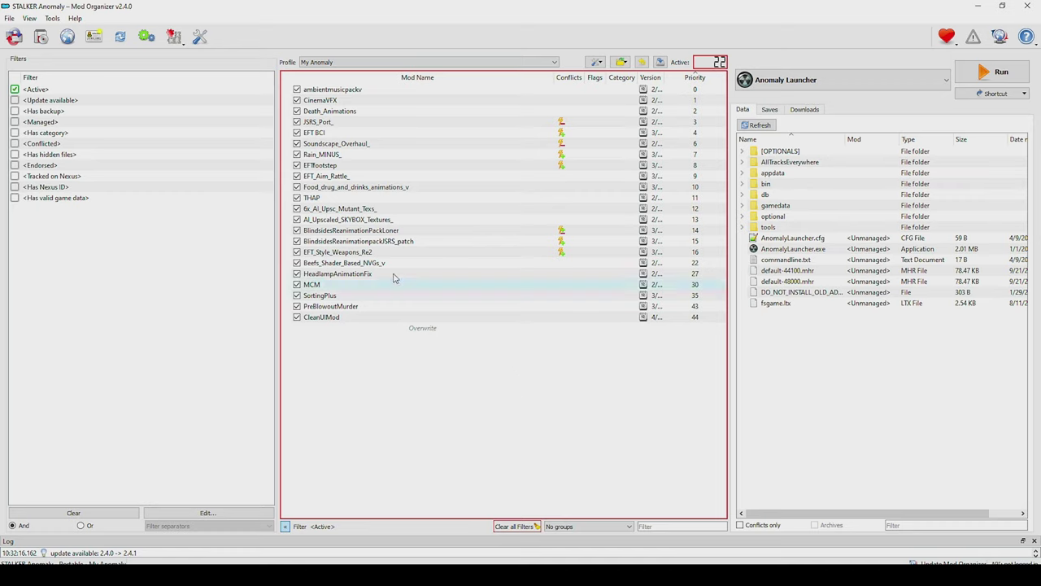
# Step: Remove the active-mods filter from the mod list and hide the filter options
pyautogui.click(284, 527)
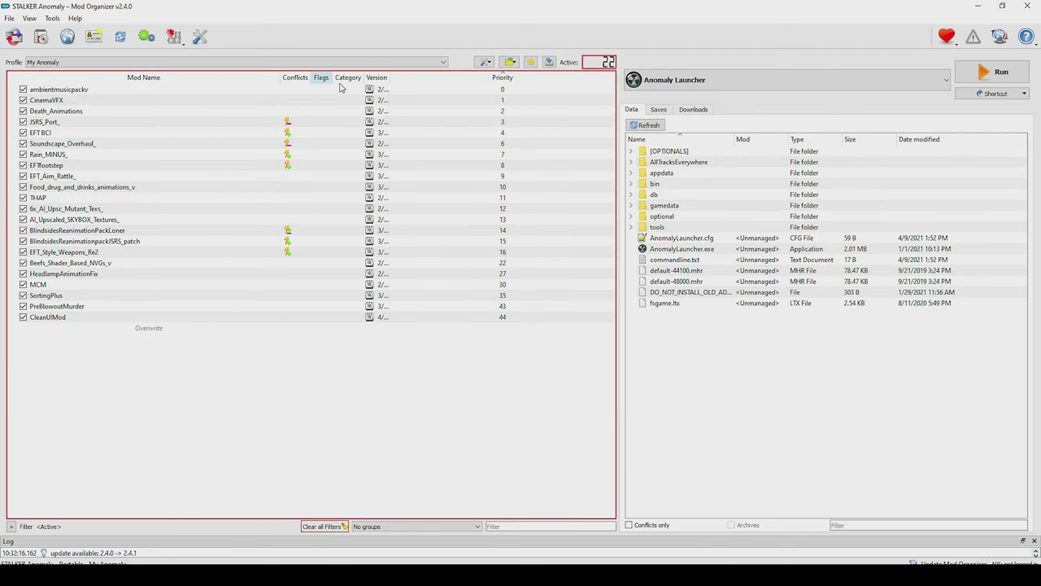
pyautogui.click(14, 526)
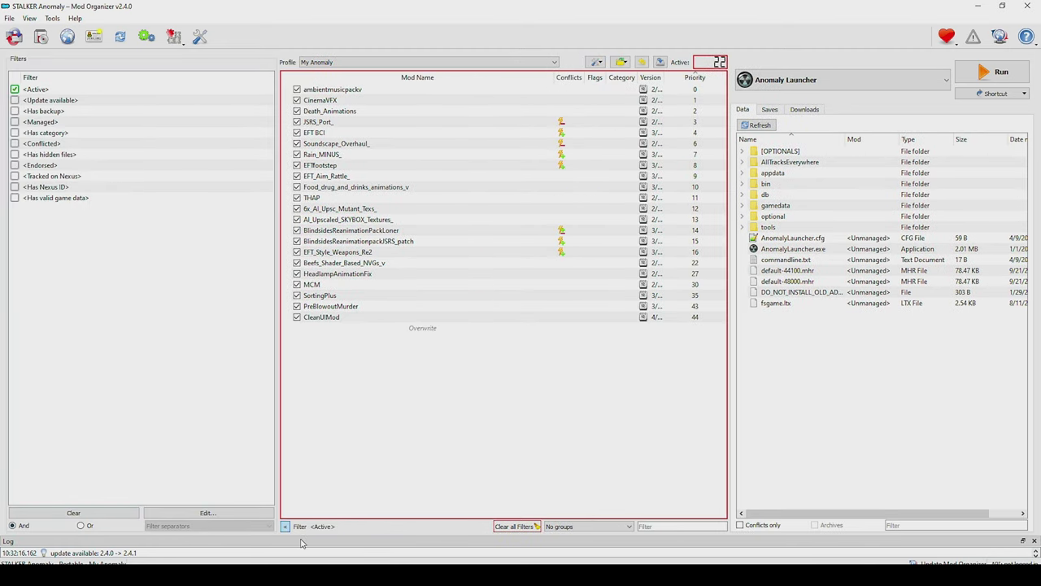
pyautogui.rightClick(15, 92)
pyautogui.click(287, 528)
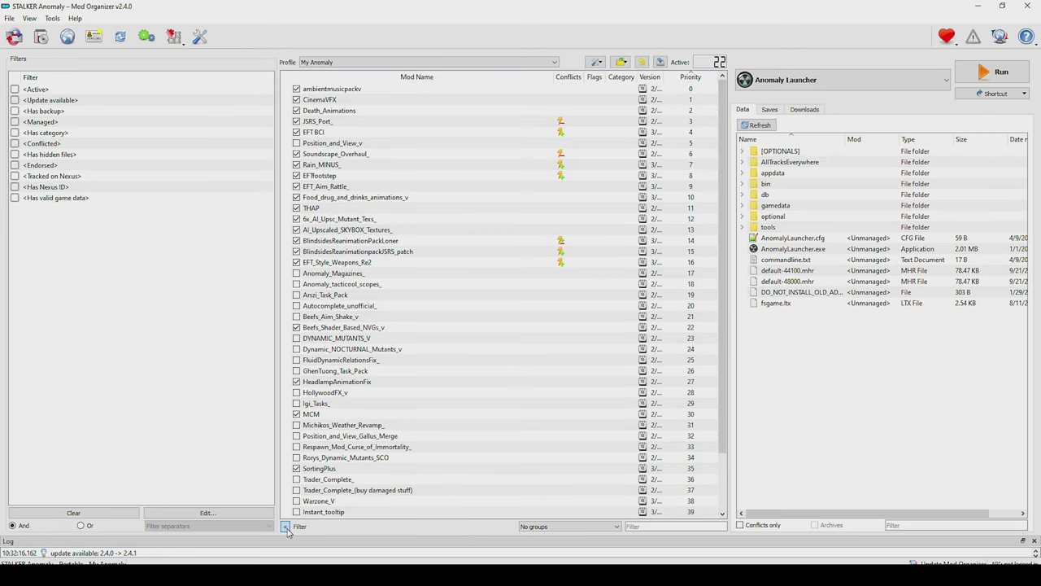
pyautogui.click(286, 526)
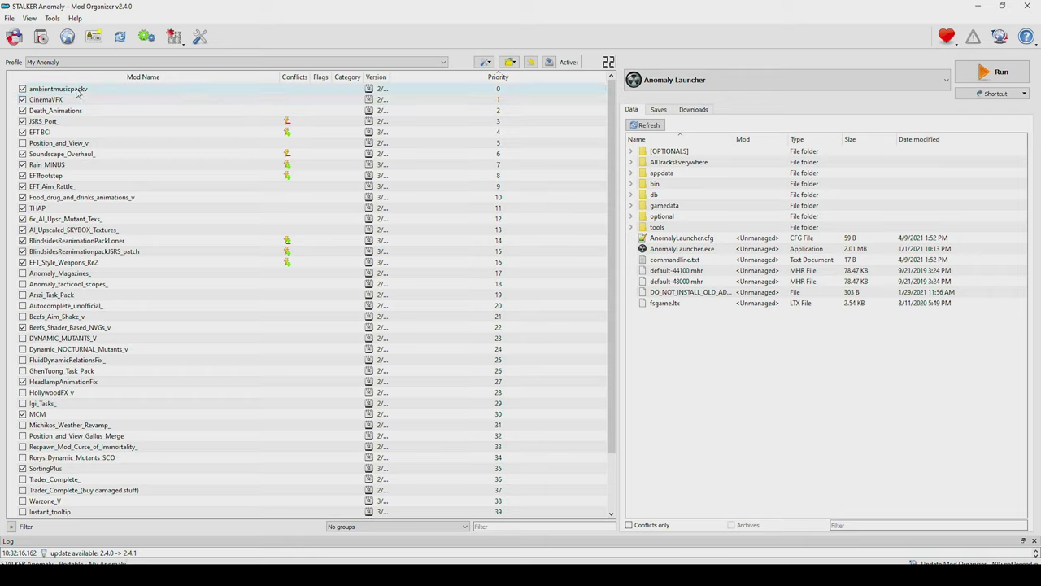
# Step: Create a new mod profile named "Youtube Demo", leaving the default game INI settings off
pyautogui.click(136, 63)
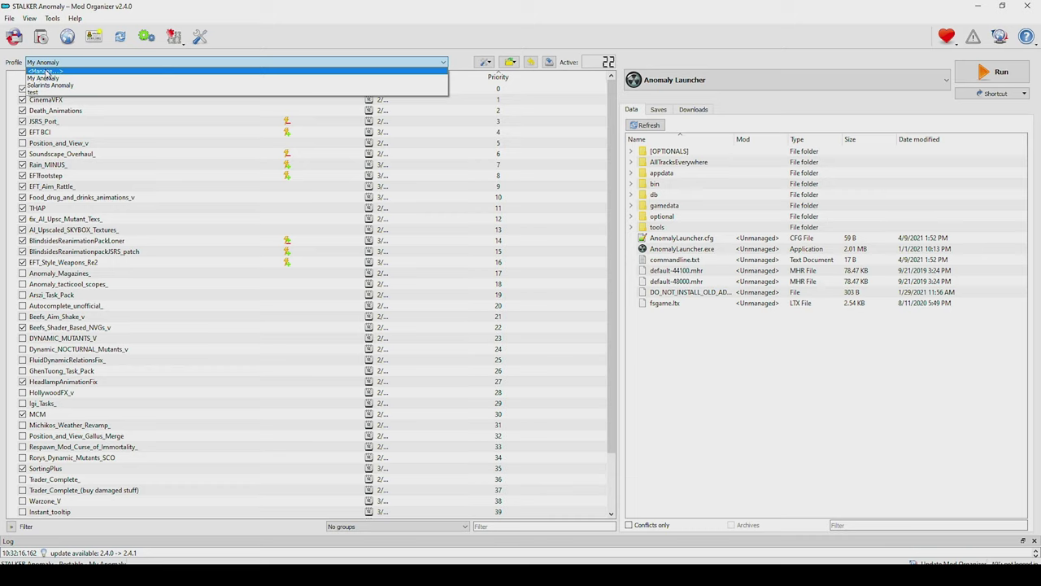
pyautogui.click(17, 69)
pyautogui.click(69, 63)
pyautogui.click(58, 72)
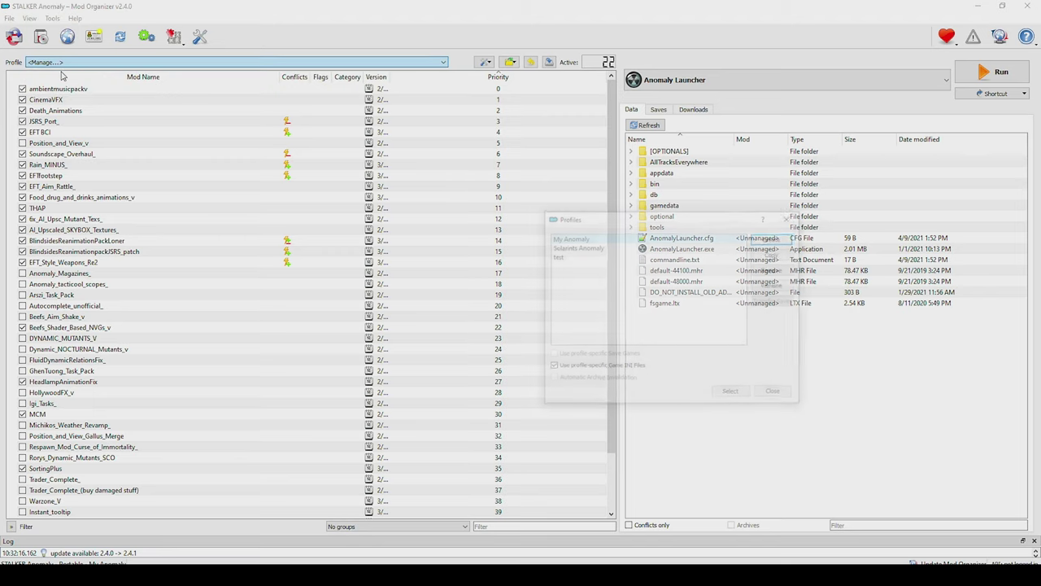
pyautogui.moveTo(629, 222); pyautogui.dragTo(447, 170)
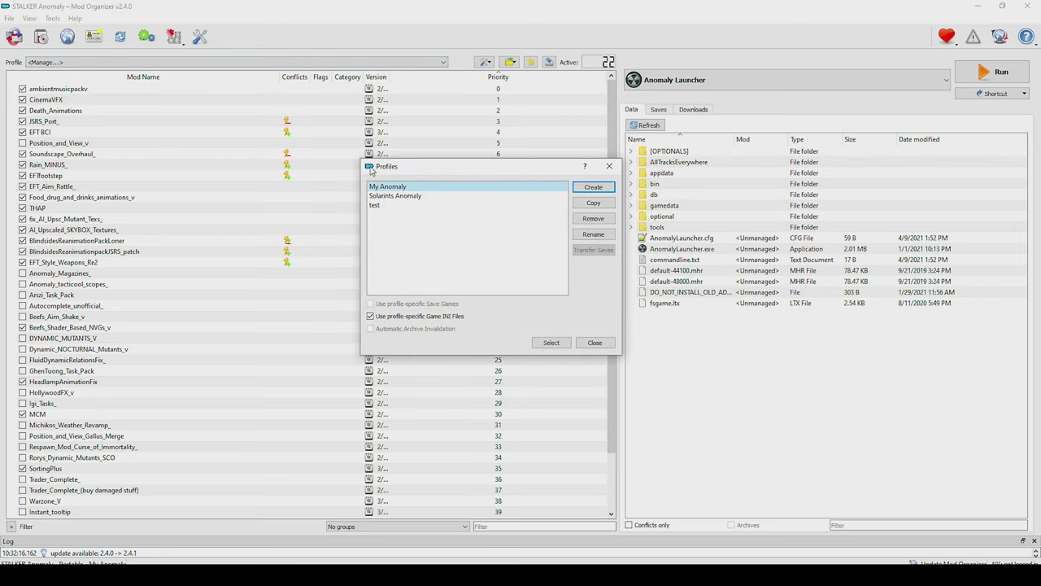
pyautogui.click(600, 190)
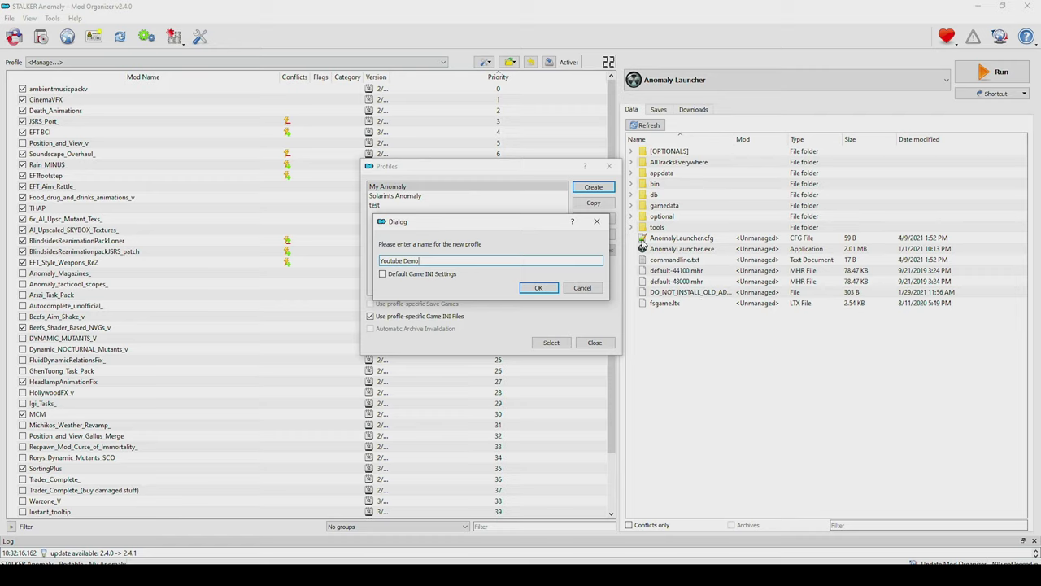
pyautogui.click(541, 289)
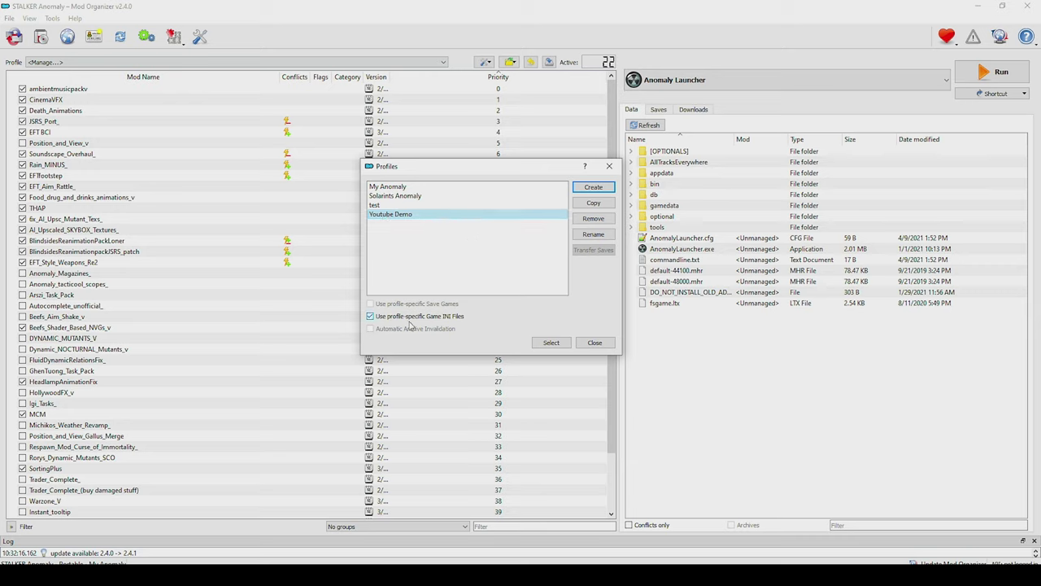
# Step: Make Youtube Demo the active profile and look through its mod list
pyautogui.click(550, 342)
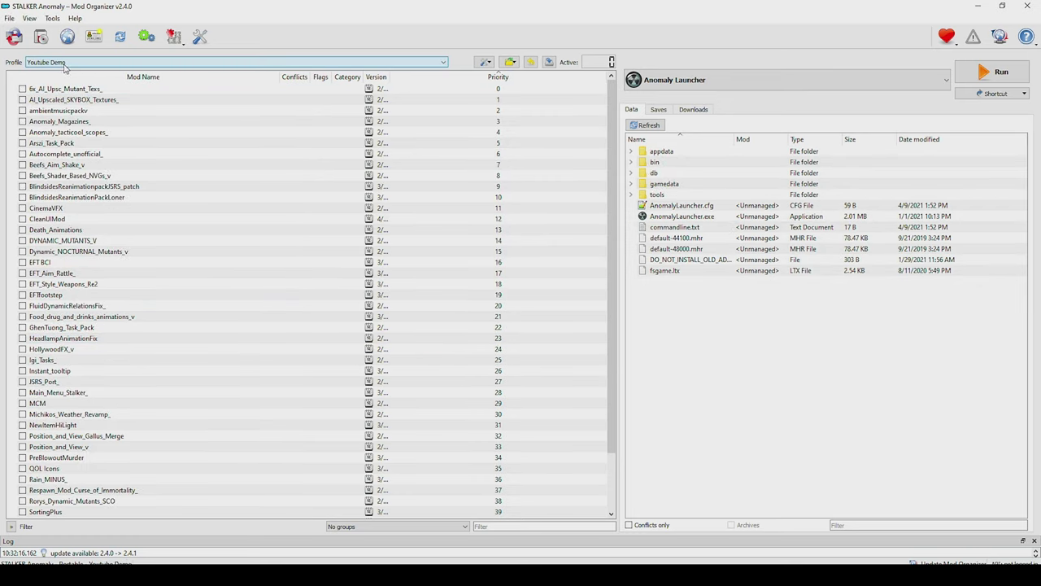
pyautogui.click(65, 63)
pyautogui.click(48, 99)
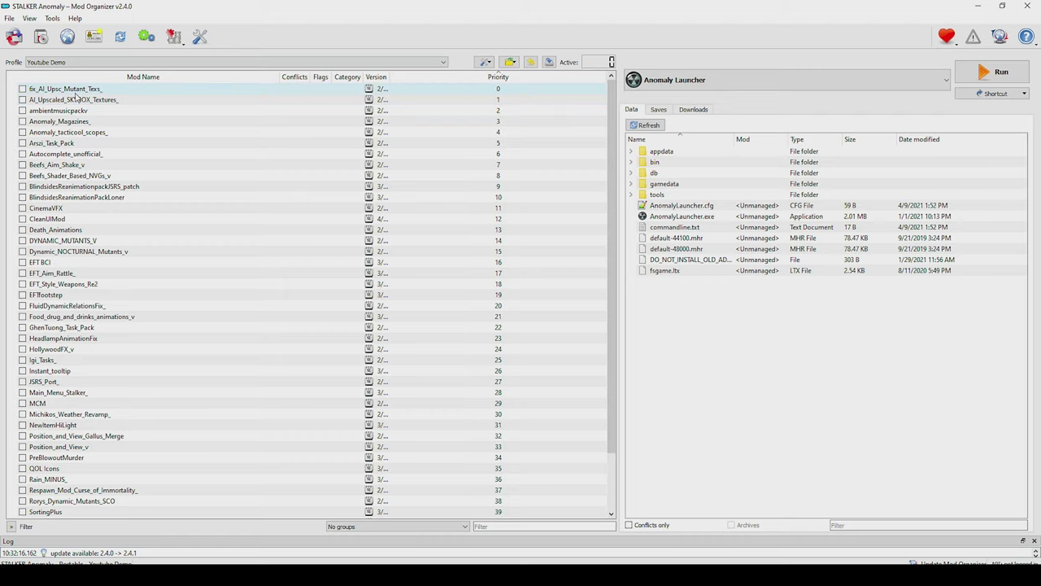
pyautogui.scroll(-2, 105, 244)
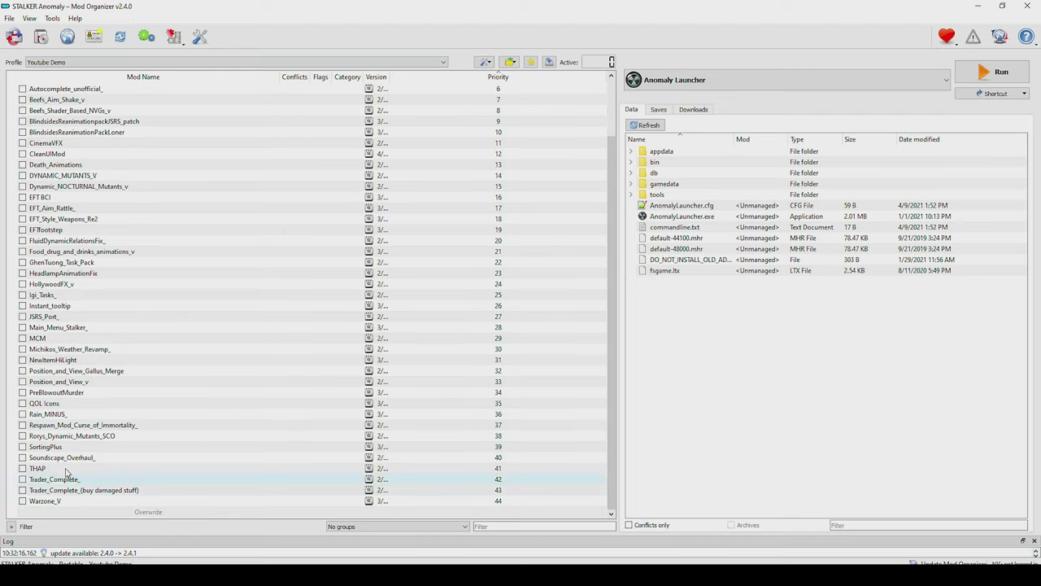
pyautogui.scroll(2, 88, 251)
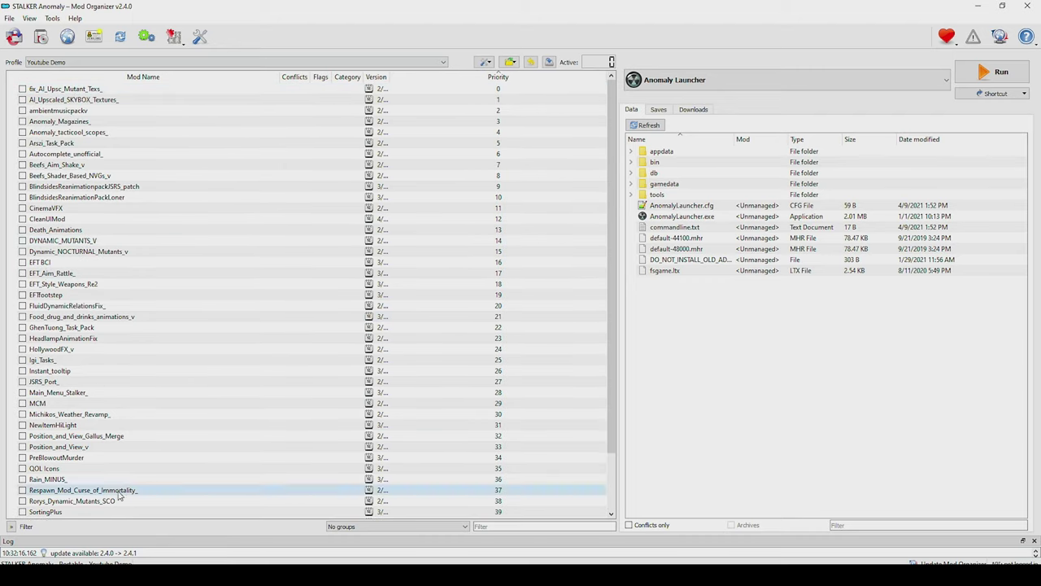
pyautogui.scroll(-2, 112, 491)
pyautogui.scroll(2, 105, 447)
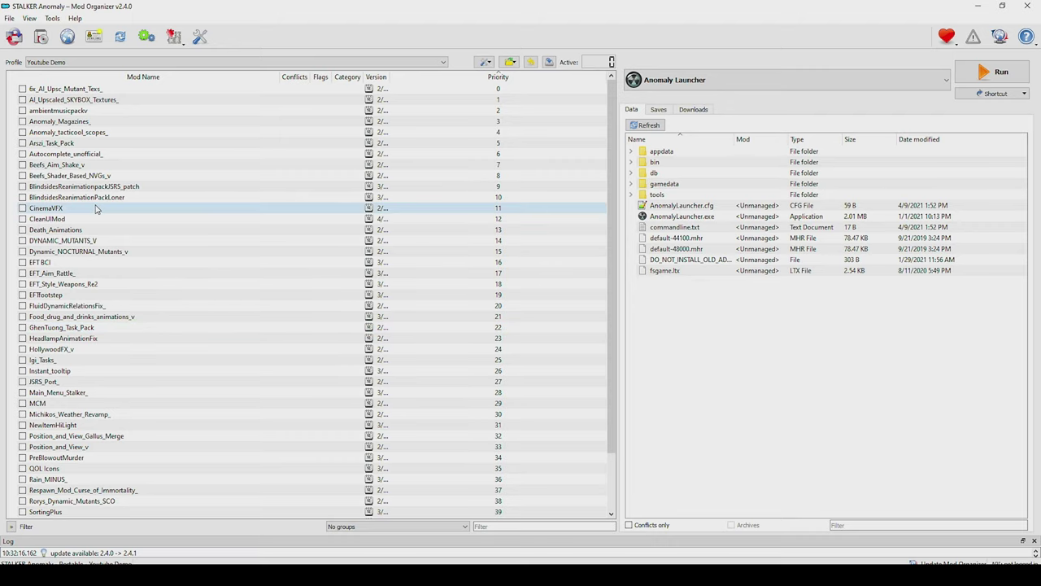
pyautogui.scroll(-1, 147, 209)
pyautogui.scroll(1, 122, 232)
pyautogui.click(169, 339)
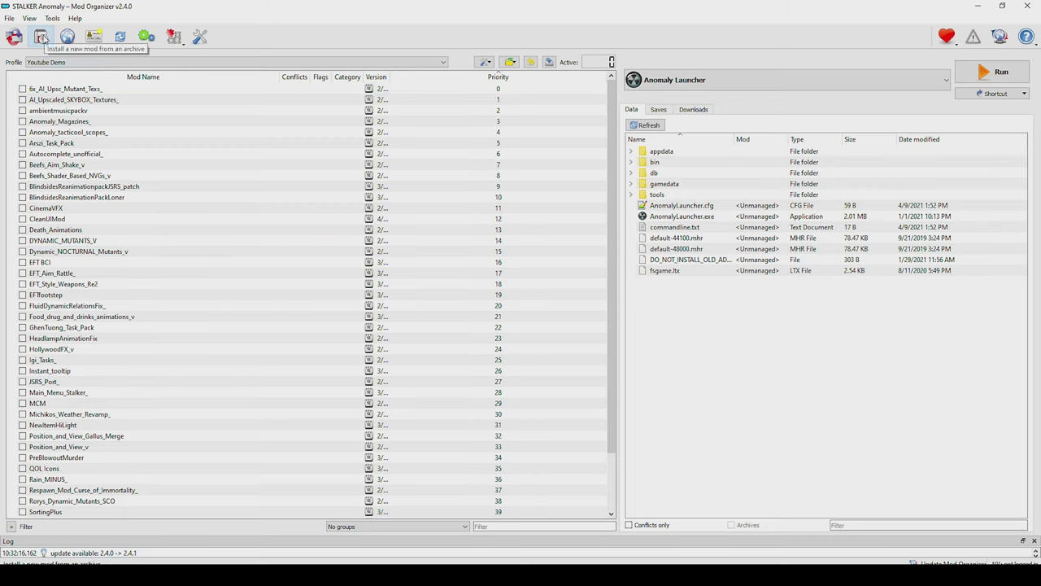
# Step: Start installing a mod from an archive and browse to the Anomaly 1.5.1 - RC+ folder inside Stalker Mods
pyautogui.click(41, 37)
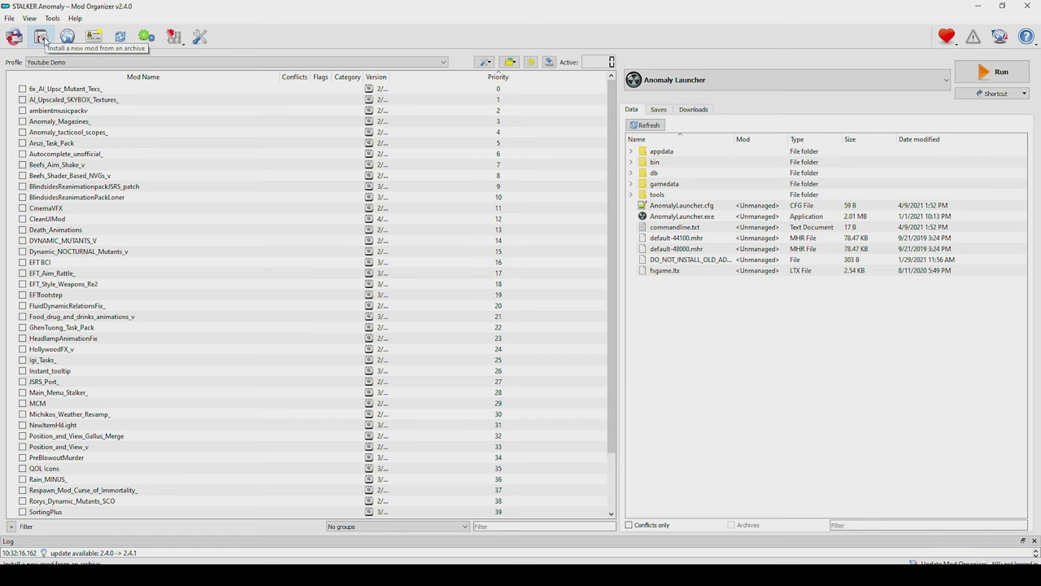
pyautogui.click(41, 37)
pyautogui.moveTo(149, 35); pyautogui.dragTo(335, 57)
pyautogui.click(354, 63)
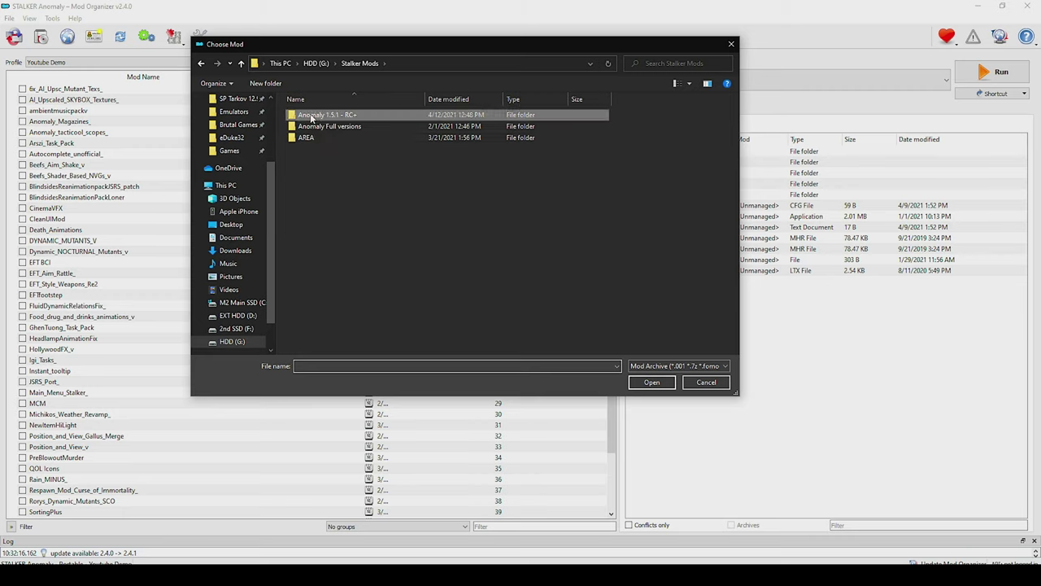
pyautogui.doubleClick(369, 114)
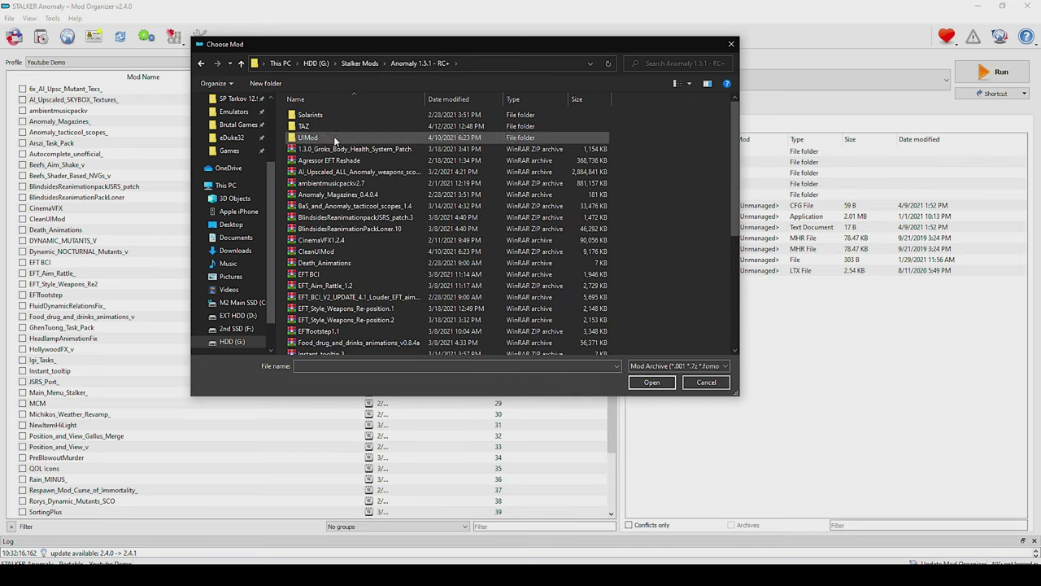
# Step: Look through the mod archives available in the Anomaly 1.5.1 - RC+ folder
pyautogui.scroll(-2, 346, 135)
pyautogui.scroll(-5, 346, 135)
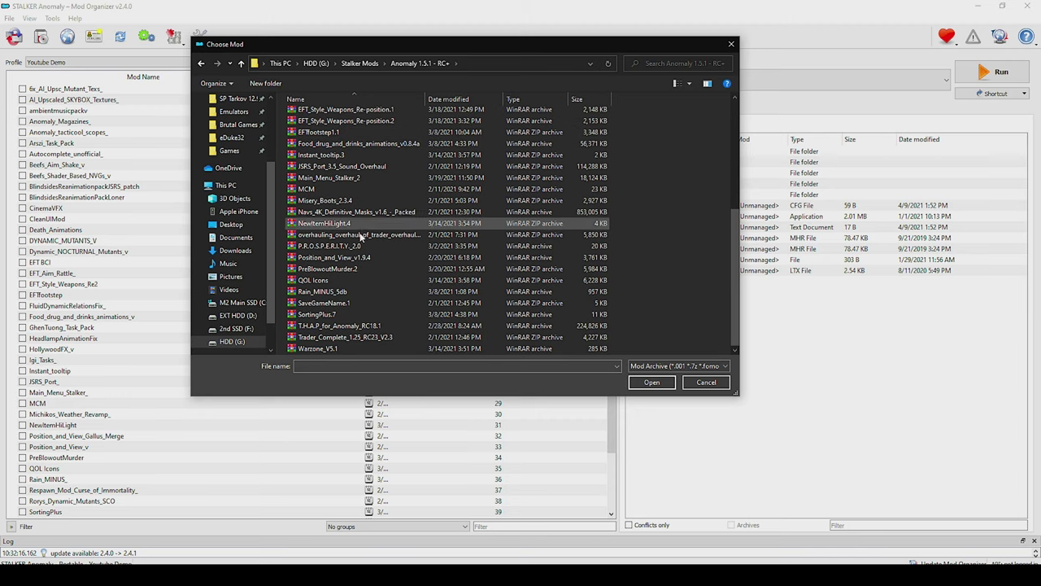
pyautogui.scroll(6, 365, 296)
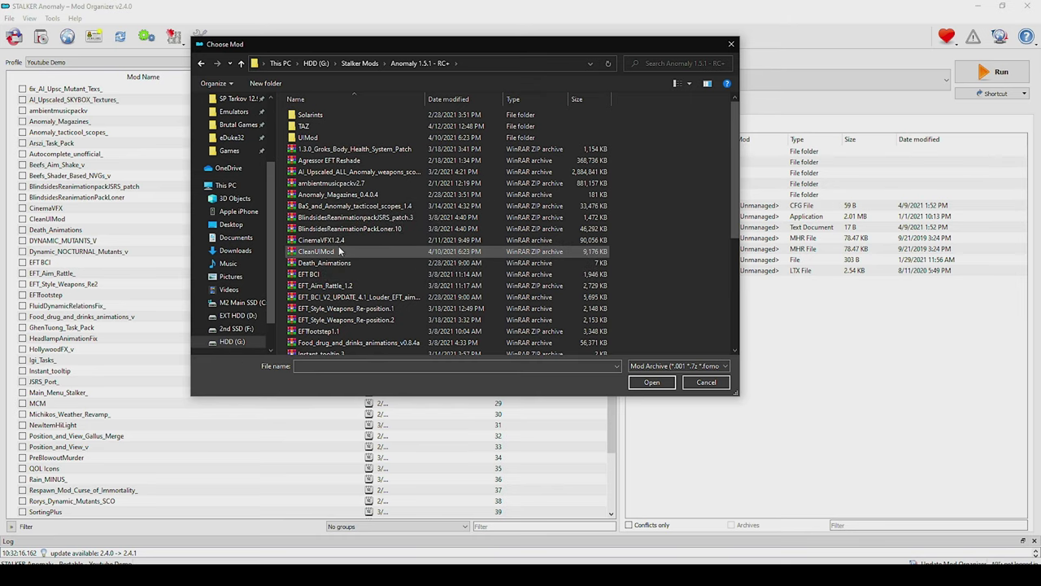
pyautogui.scroll(-6, 374, 204)
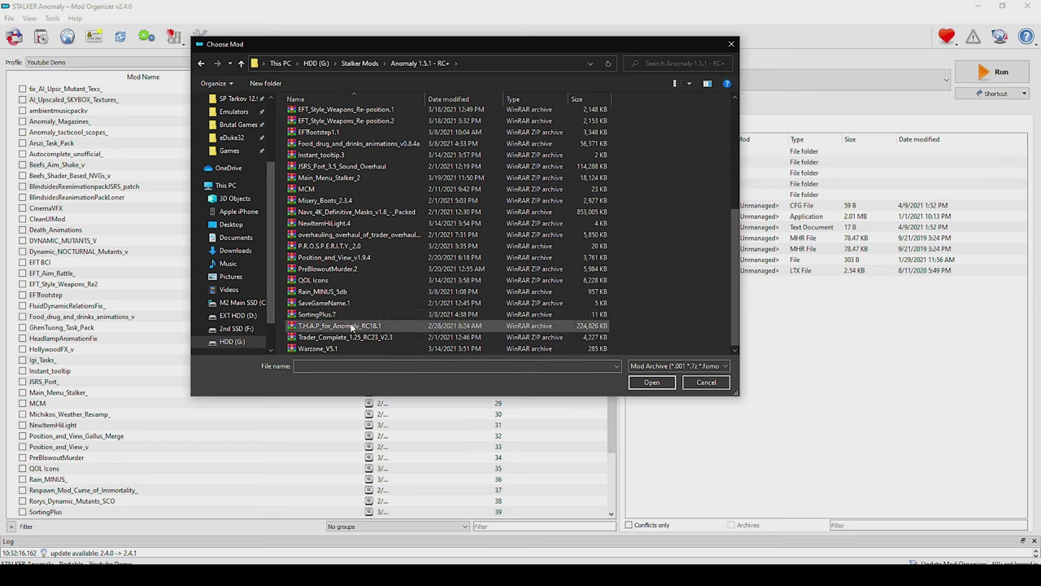
pyautogui.scroll(6, 357, 294)
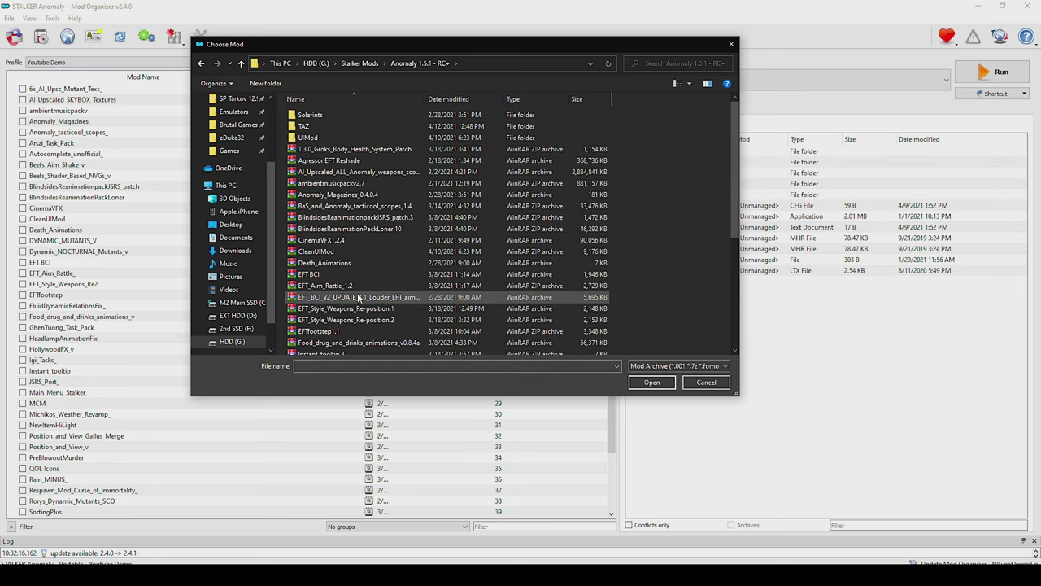
pyautogui.scroll(-6, 350, 292)
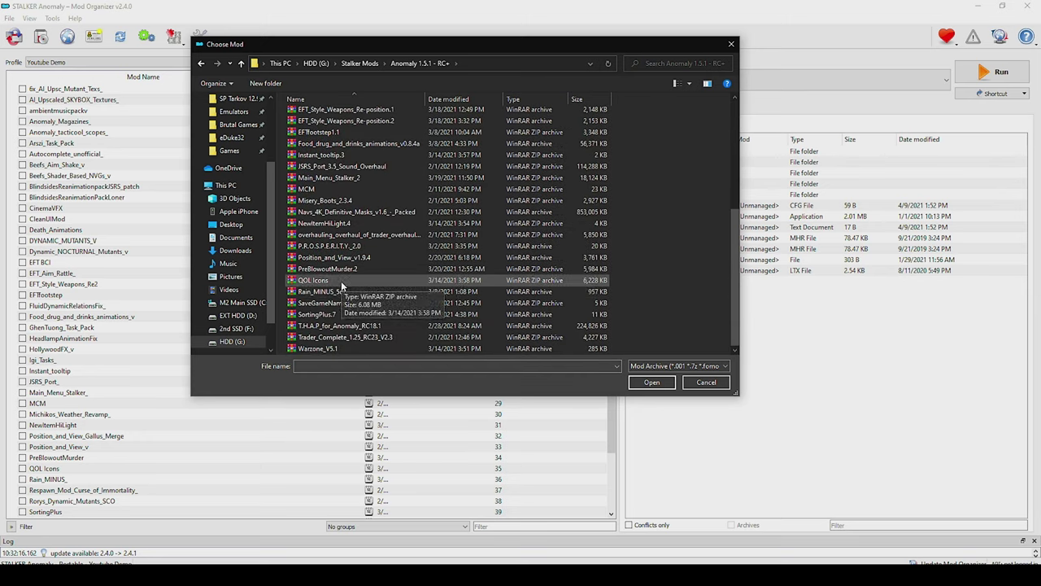
pyautogui.scroll(1, 350, 196)
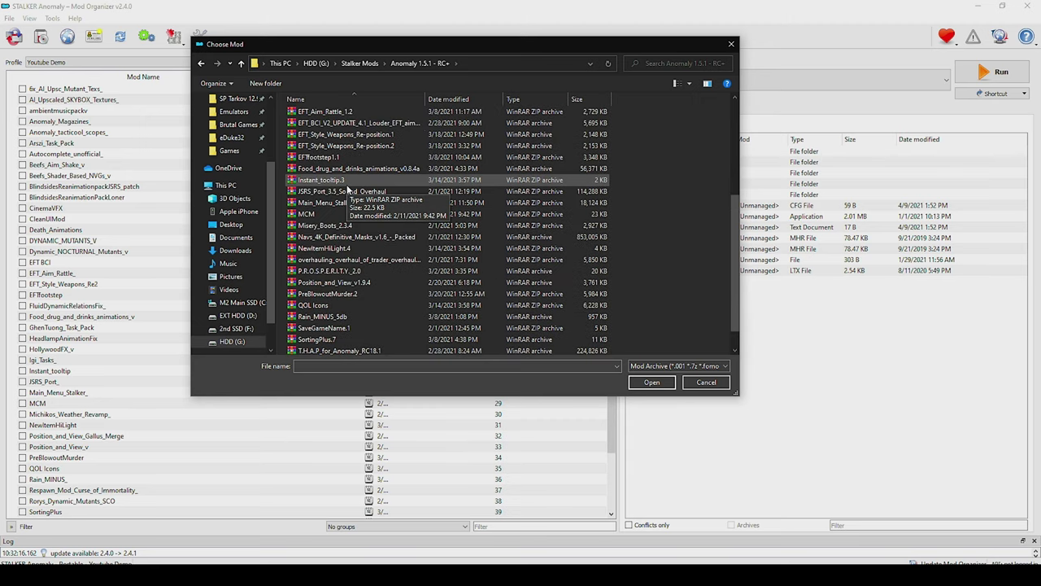
pyautogui.scroll(5, 350, 212)
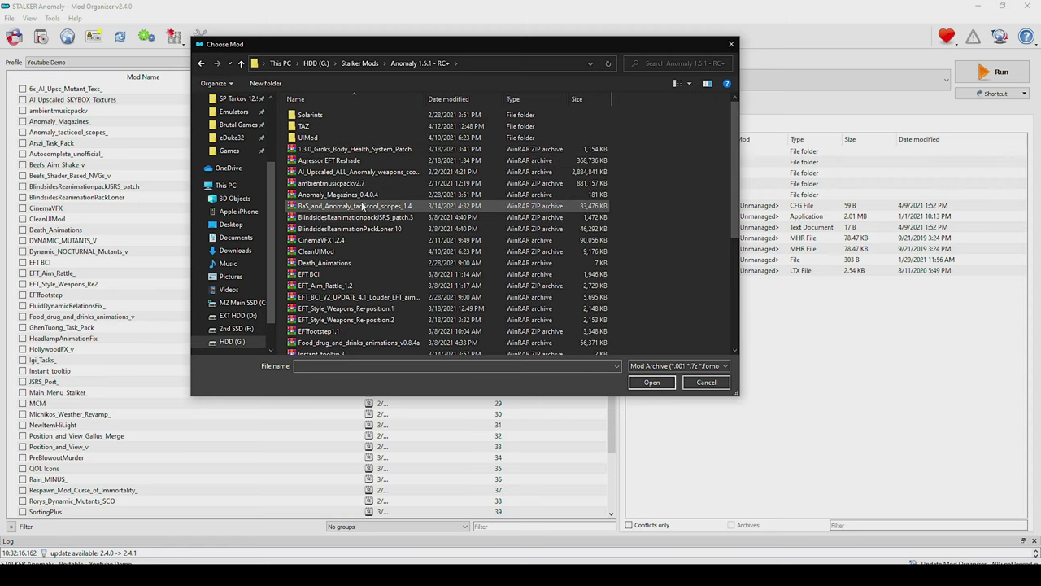
# Step: Install the 1.3.0_Groks_Body_Health_System_Patch archive as a new mod, keeping the suggested name
pyautogui.click(380, 148)
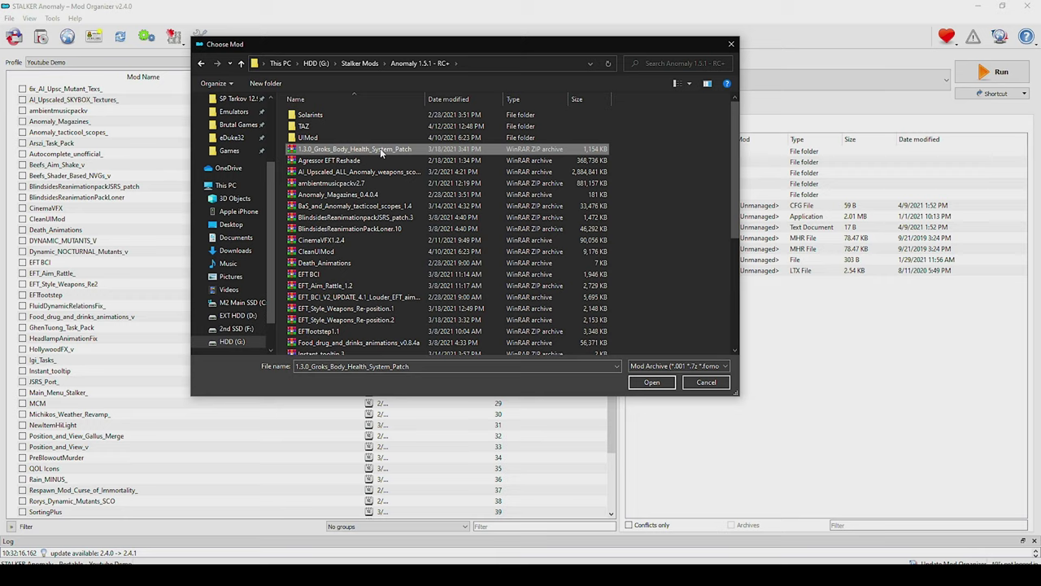
pyautogui.click(651, 382)
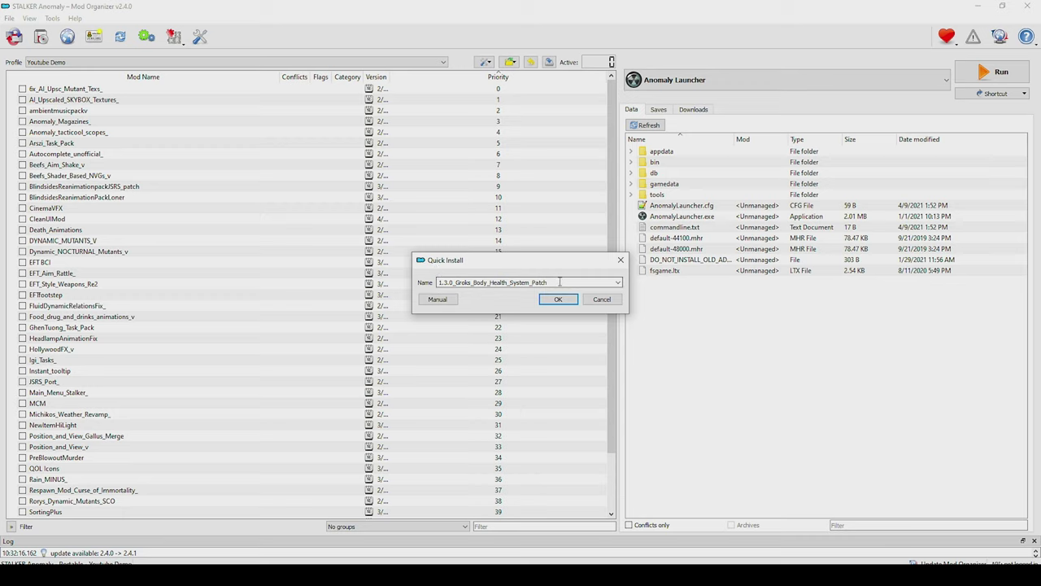
pyautogui.moveTo(552, 281); pyautogui.dragTo(432, 282)
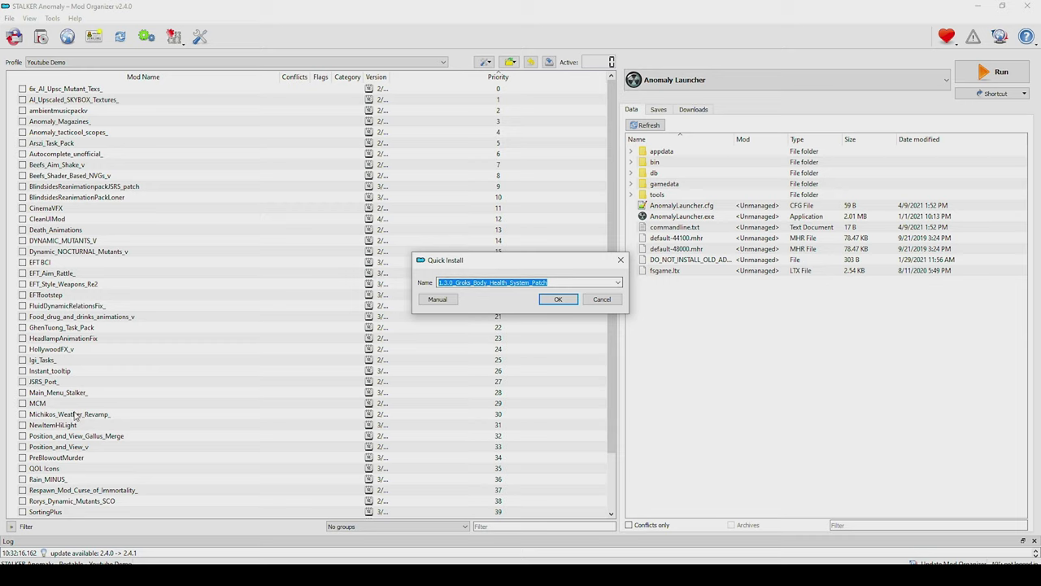
pyautogui.click(569, 282)
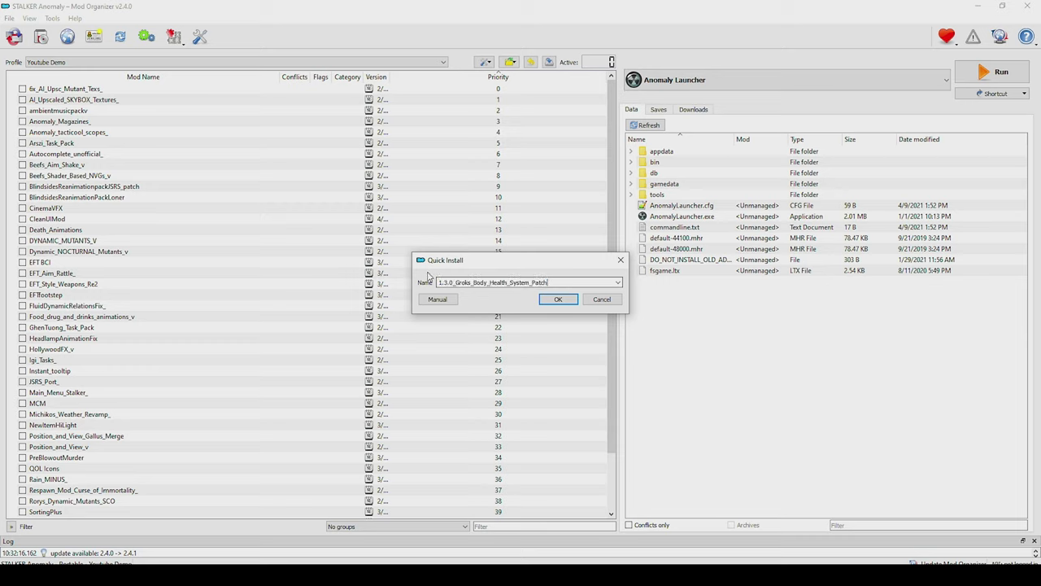
pyautogui.click(558, 299)
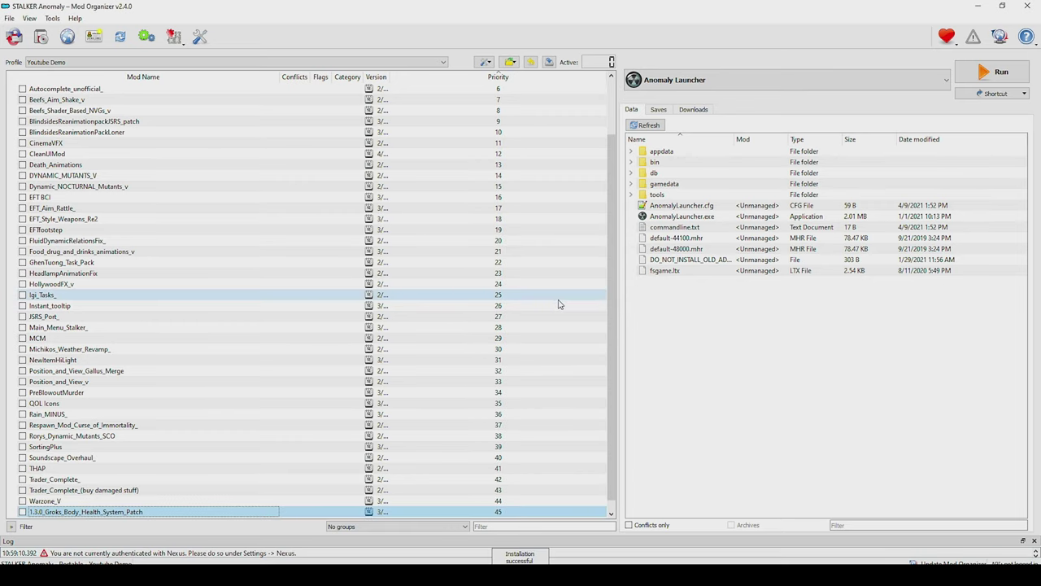
# Step: Activate the newly installed 1.3.0_Groks_Body_Health_System_Patch mod in the Youtube Demo profile
pyautogui.scroll(-1, 214, 268)
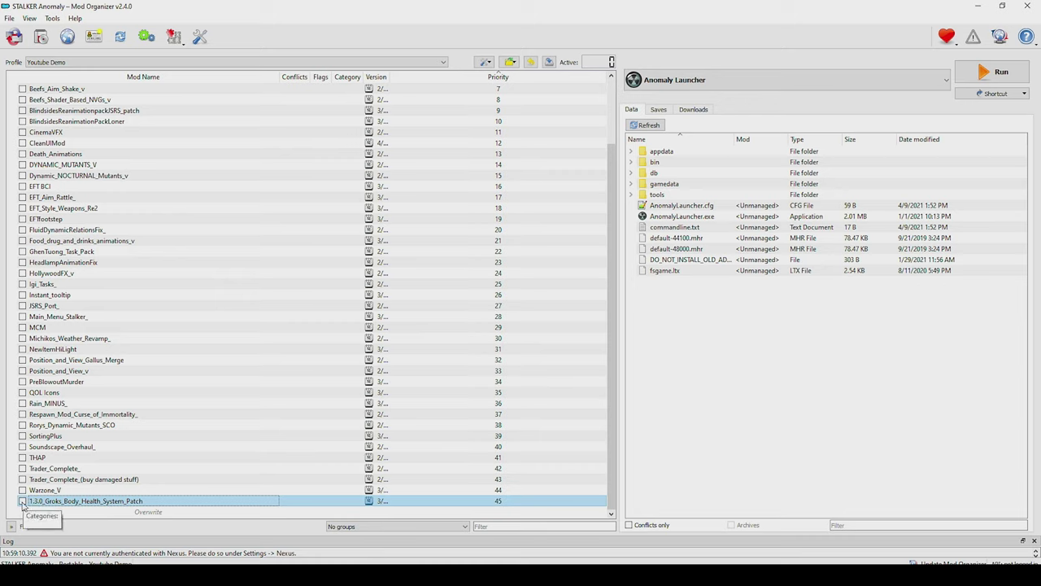
pyautogui.click(22, 501)
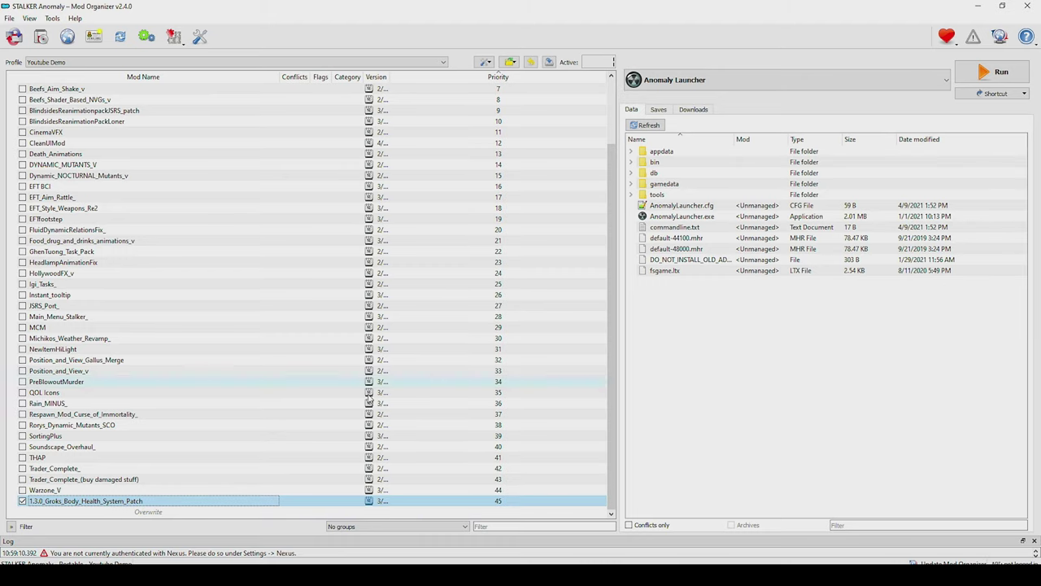
pyautogui.scroll(3, 199, 341)
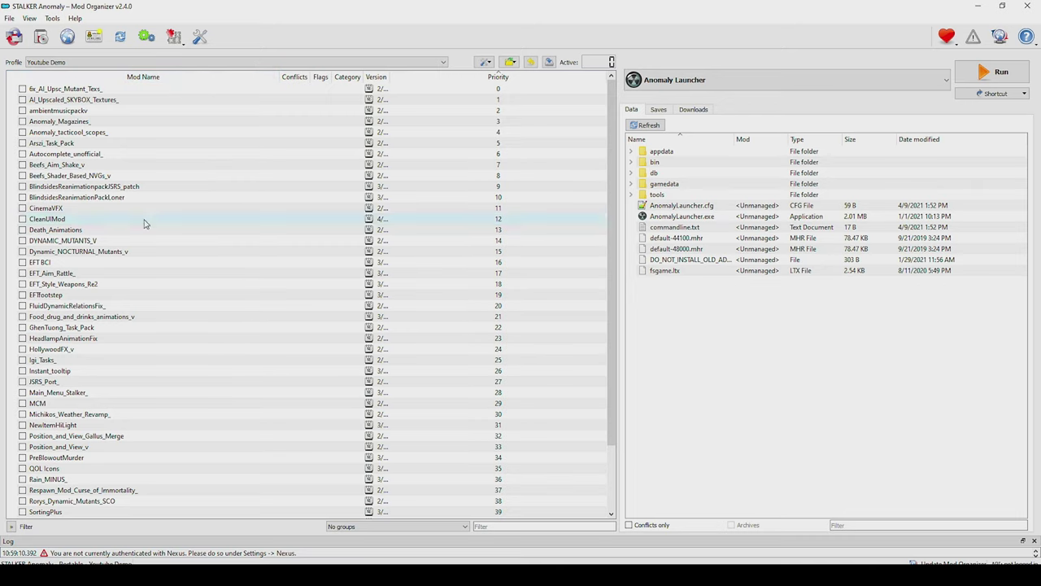
# Step: Switch to the My Anomaly profile and look through its mods and load order
pyautogui.click(442, 65)
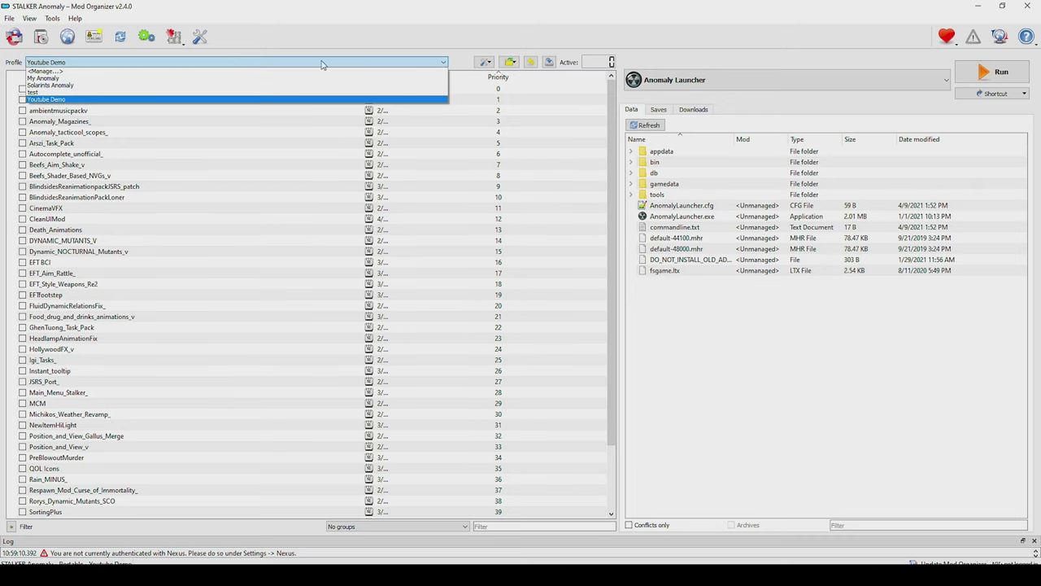
pyautogui.click(54, 79)
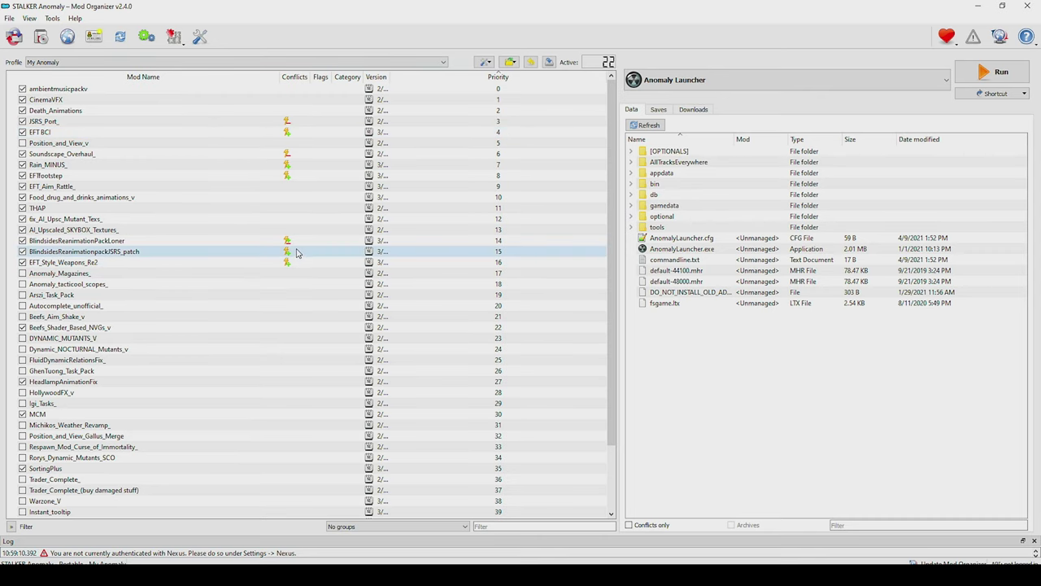
pyautogui.scroll(-2, 268, 260)
pyautogui.scroll(2, 236, 272)
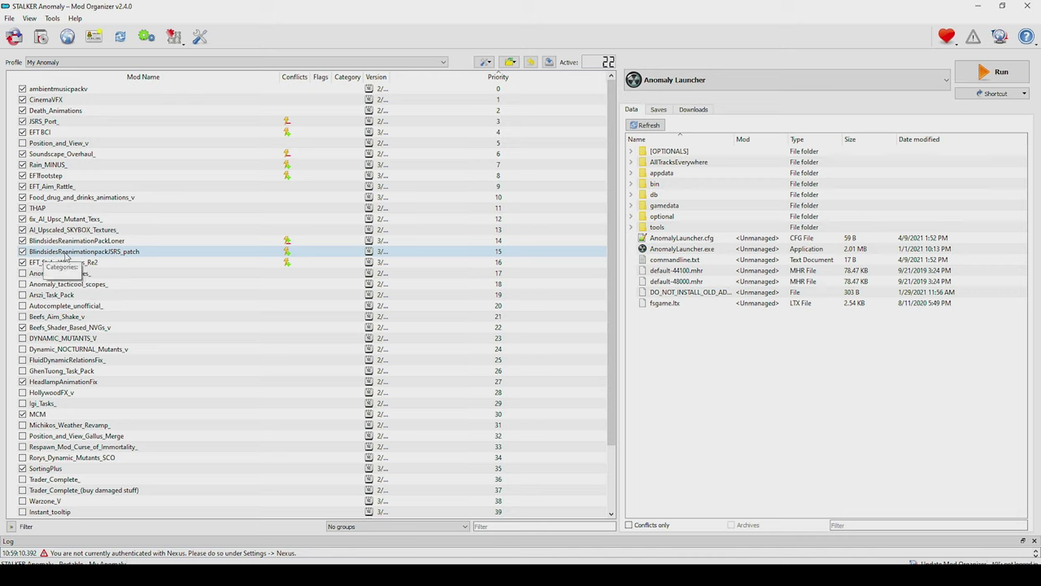
# Step: Examine which mods conflict with BlindsidesReanimationPackLoner and with BlindsidesReanimationpackJSRS_patch
pyautogui.click(48, 252)
pyautogui.moveTo(47, 257); pyautogui.dragTo(67, 267)
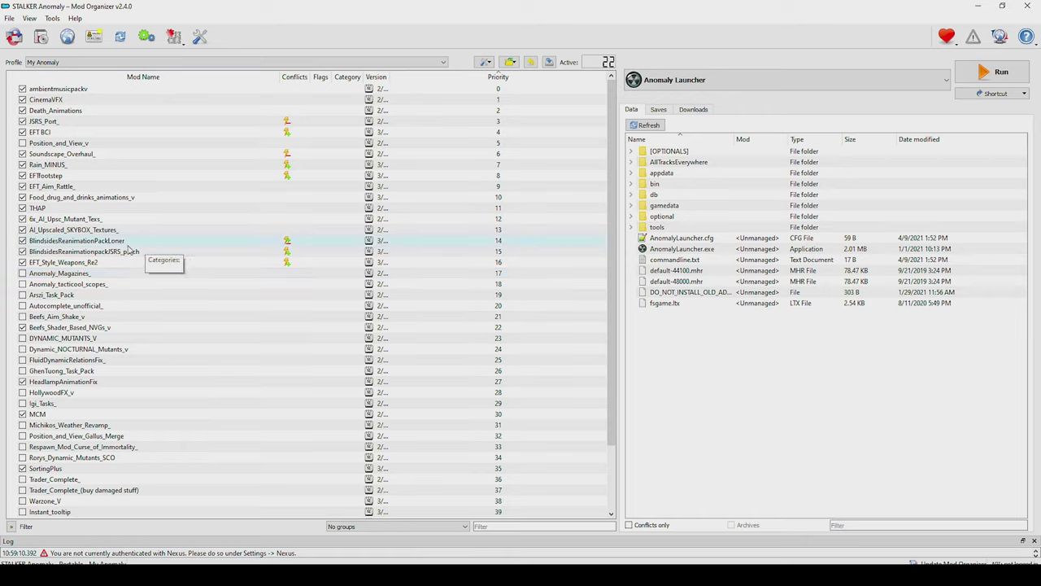
pyautogui.click(81, 254)
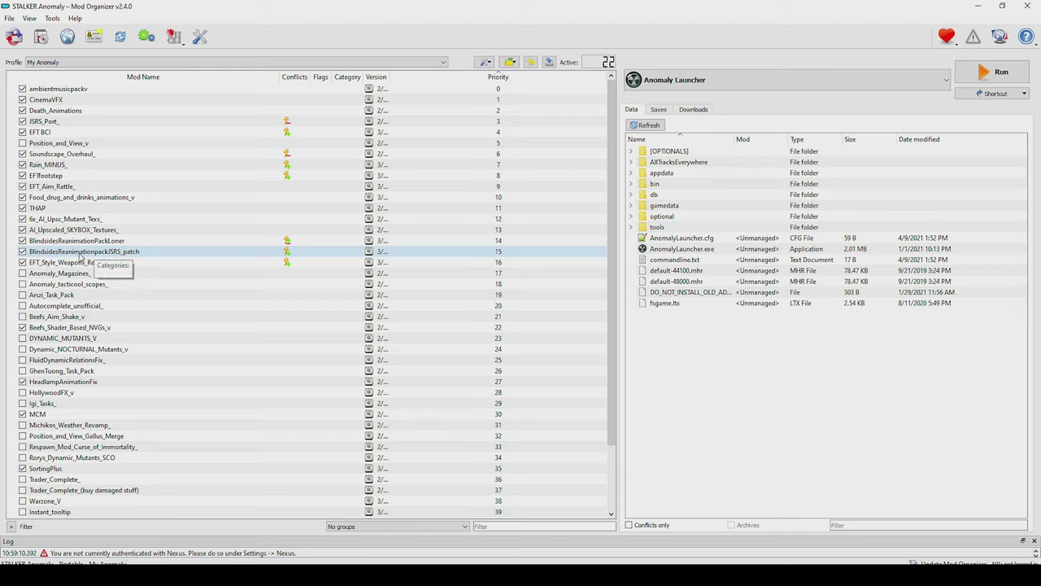
pyautogui.click(54, 241)
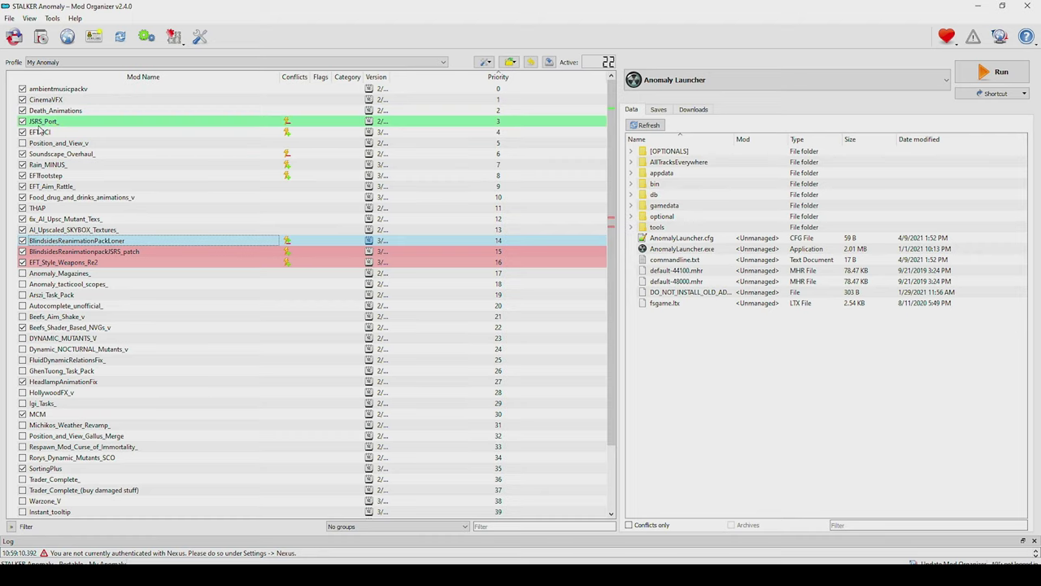
pyautogui.click(32, 254)
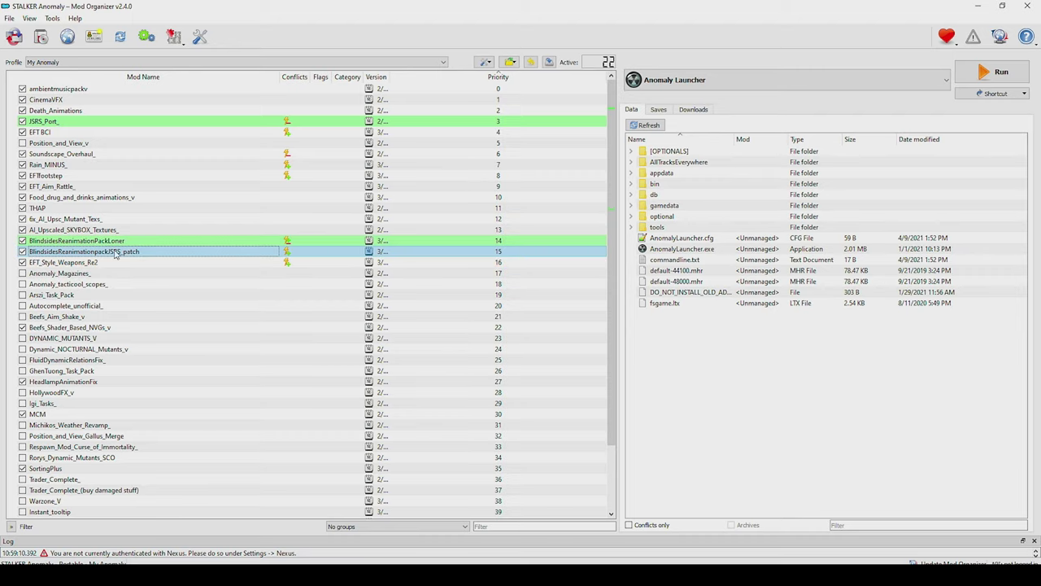
pyautogui.click(70, 244)
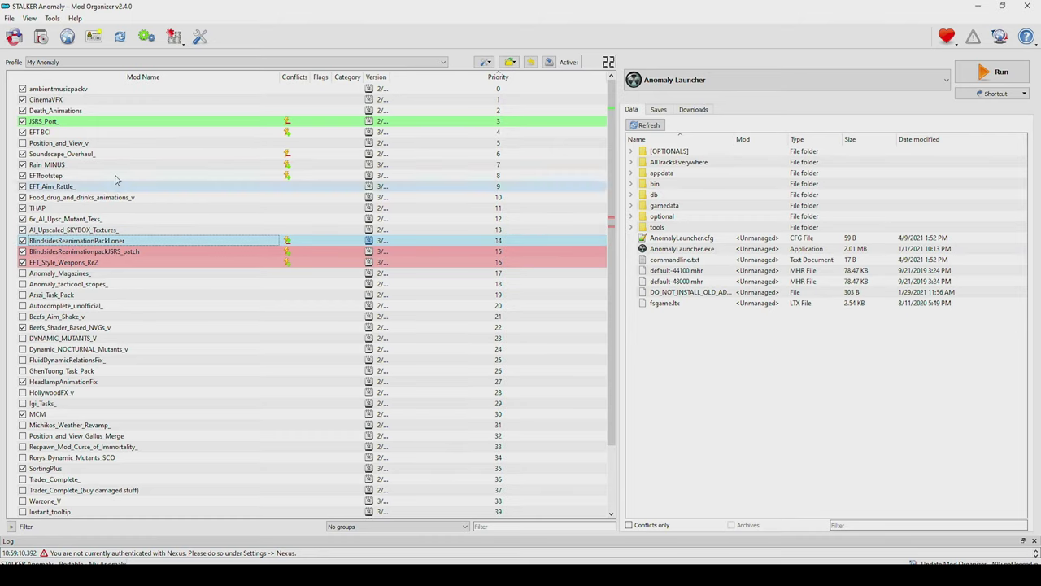
pyautogui.click(109, 253)
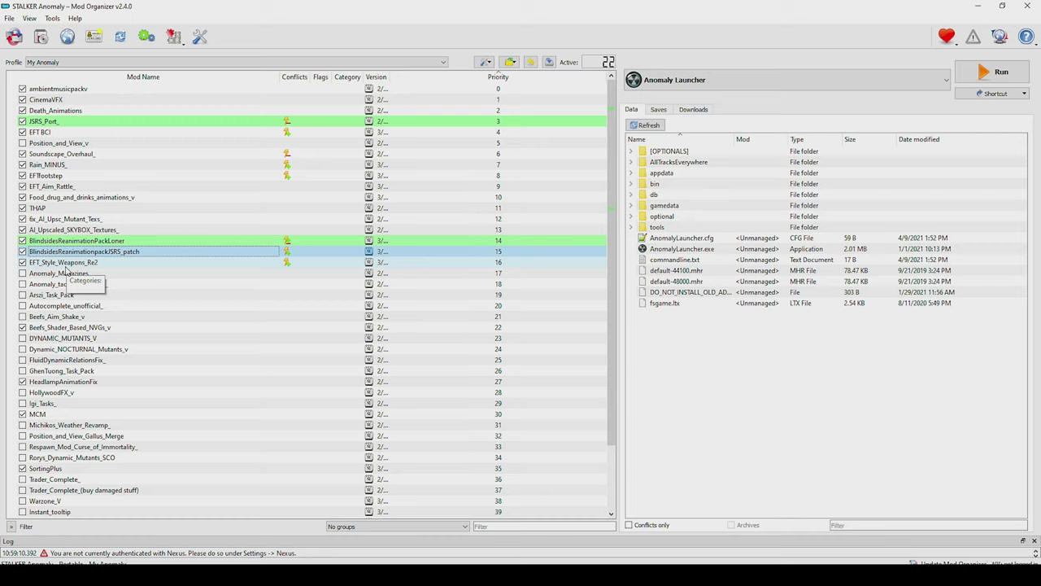
# Step: Check the file conflicts of EFT_Style_Weapons_Re2 and AI_Upscaled_SKYBOX_Textures_ in the load order
pyautogui.press('Down')
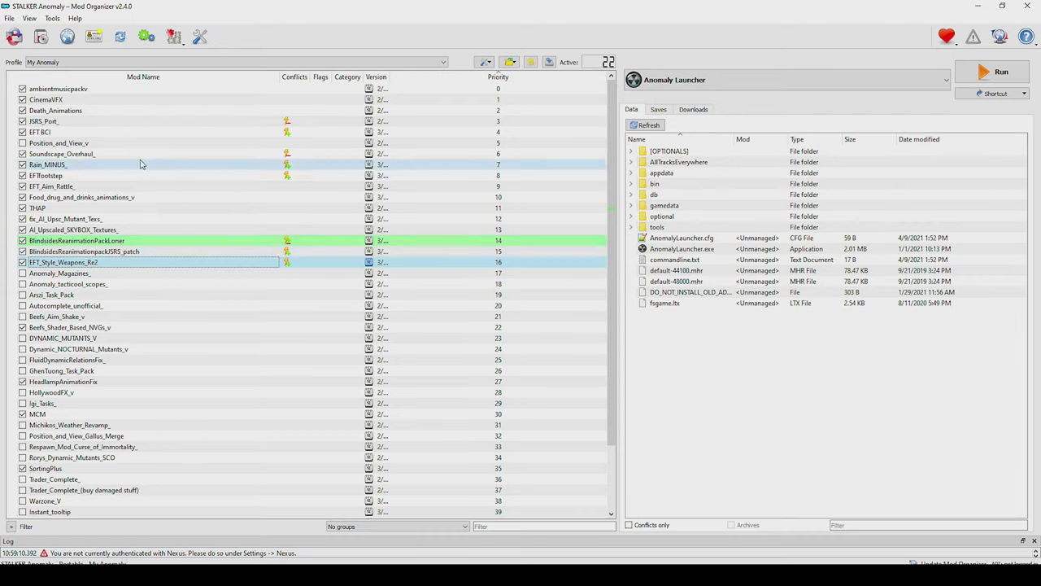
pyautogui.scroll(-3, 317, 171)
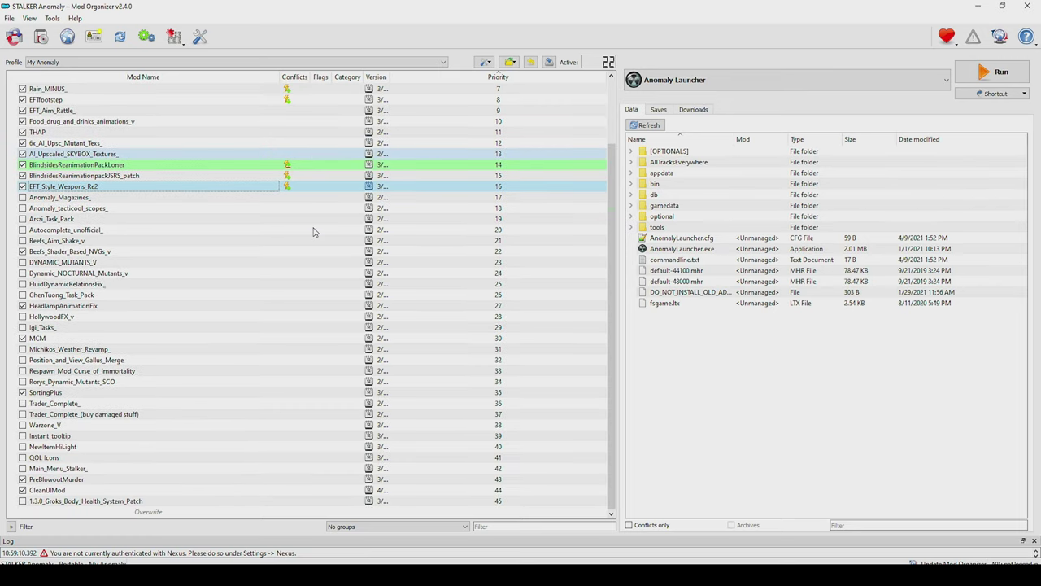
pyautogui.scroll(3, 260, 325)
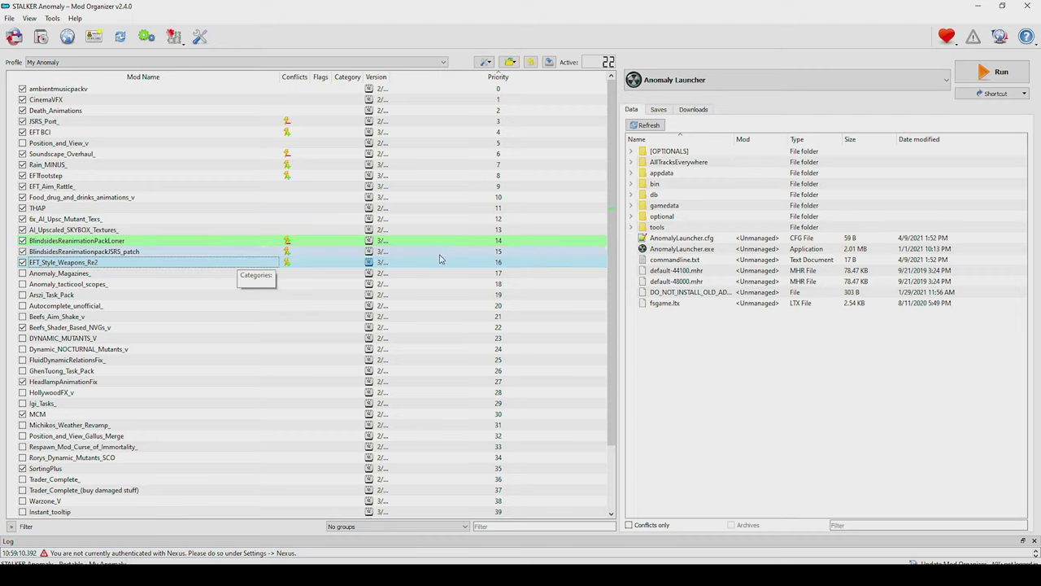
pyautogui.click(88, 231)
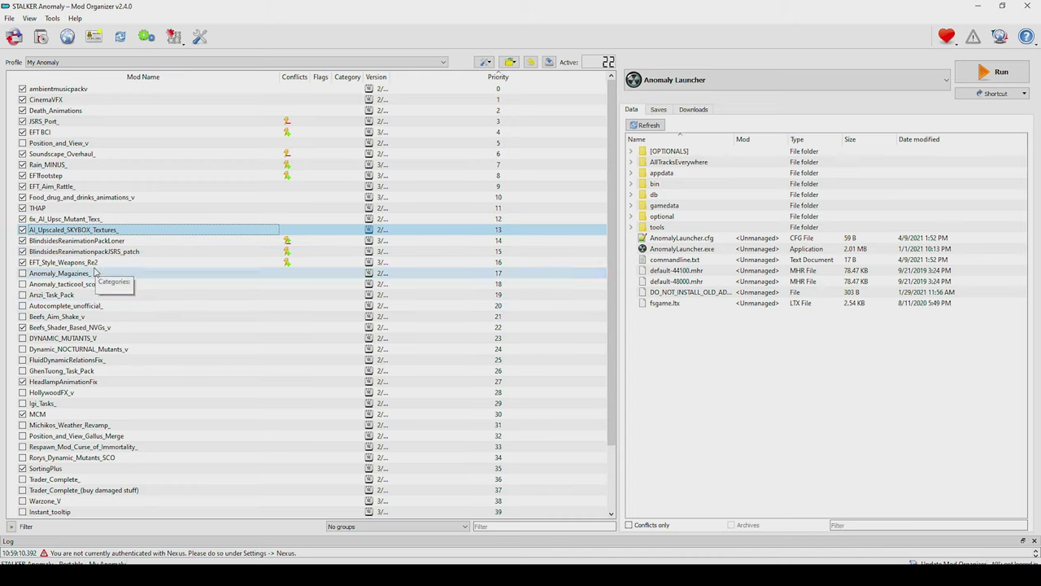
# Step: Switch to the Solarints Anomaly profile and check the conflicts of Anomaly_Magazines_, NewItemHiLight and Rain_MINUS_
pyautogui.click(179, 63)
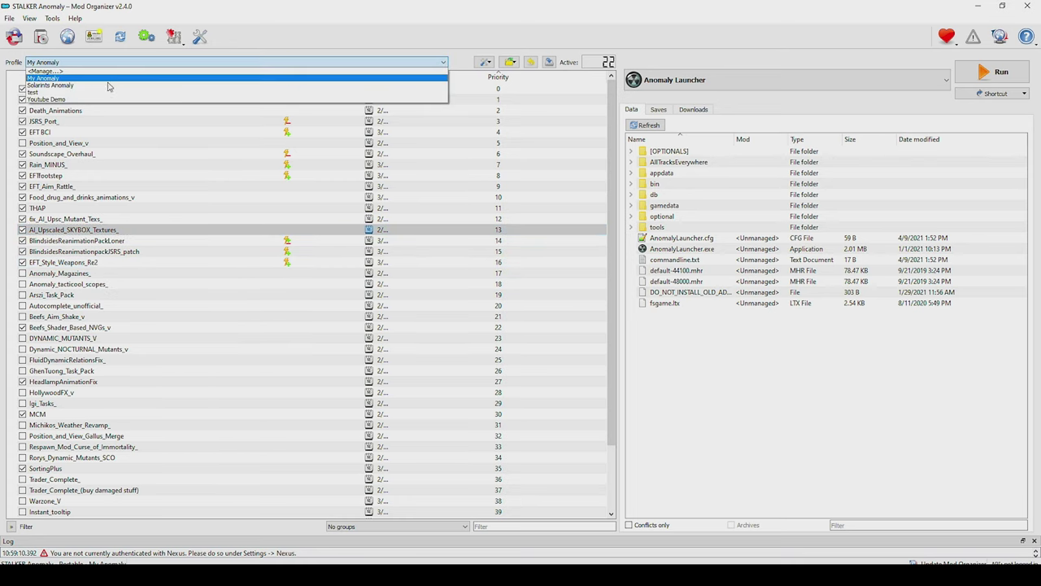
pyautogui.click(109, 85)
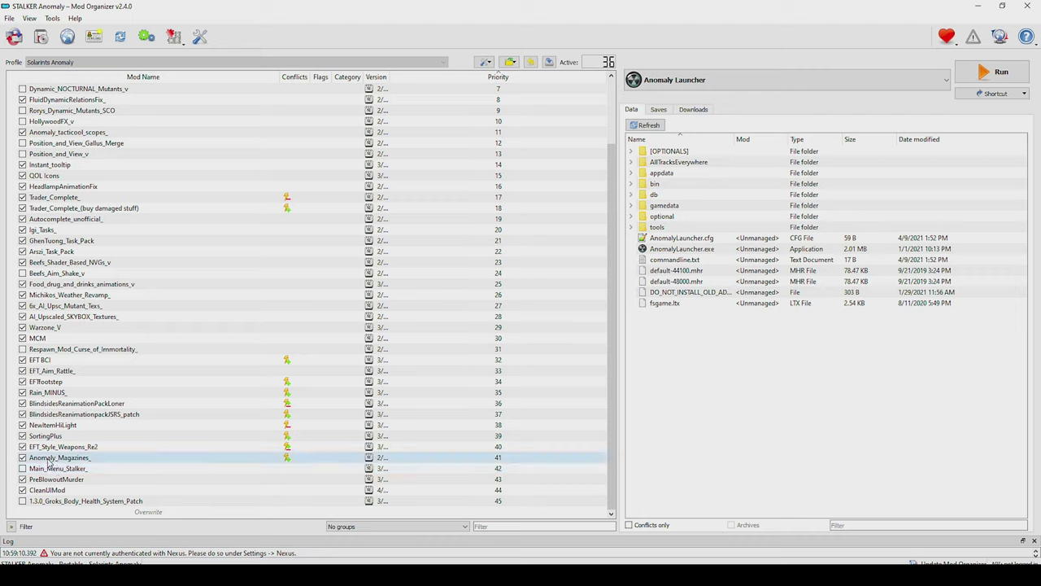
pyautogui.click(22, 468)
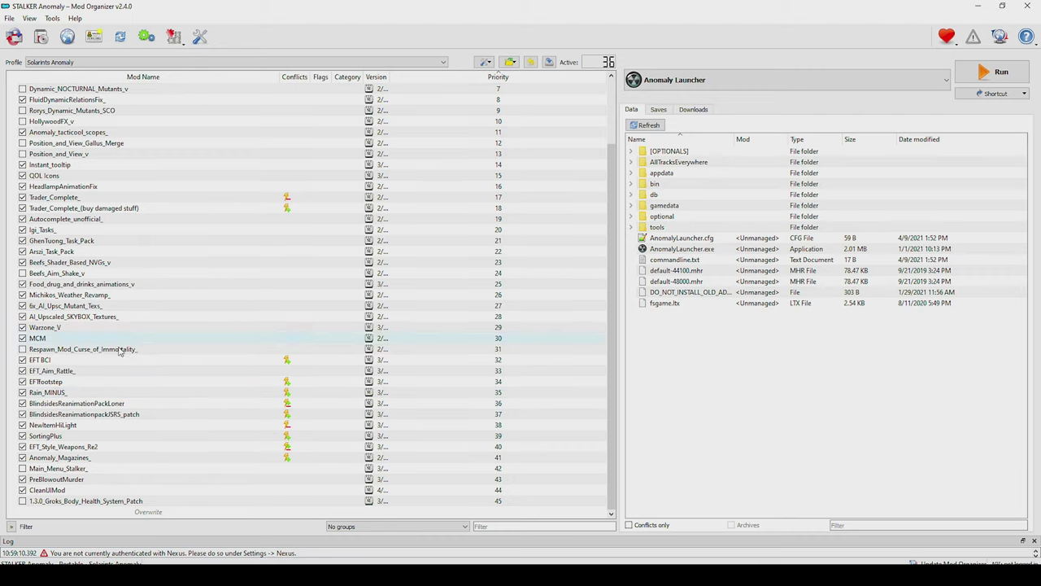
pyautogui.click(169, 458)
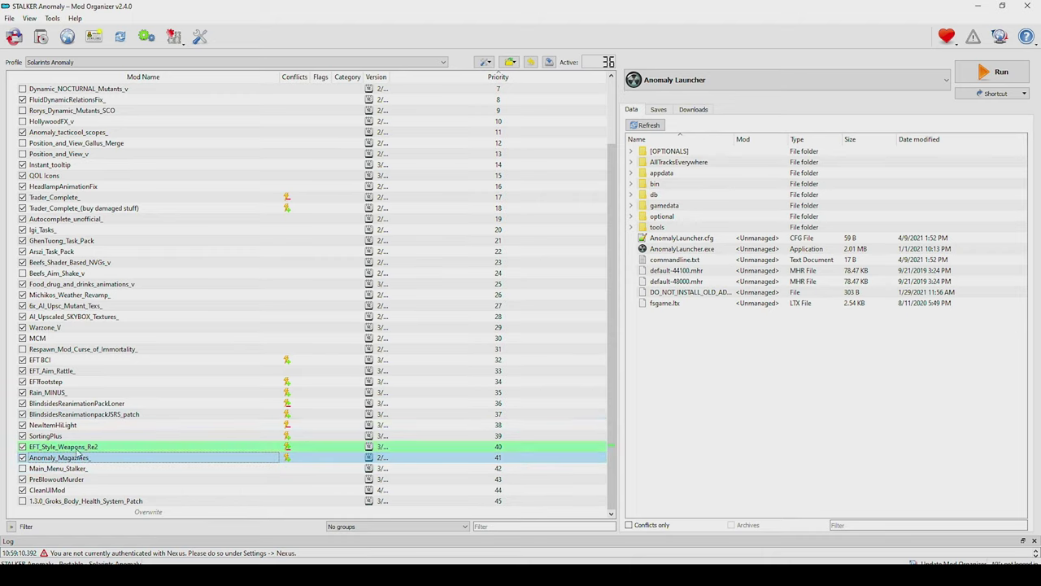
pyautogui.click(99, 425)
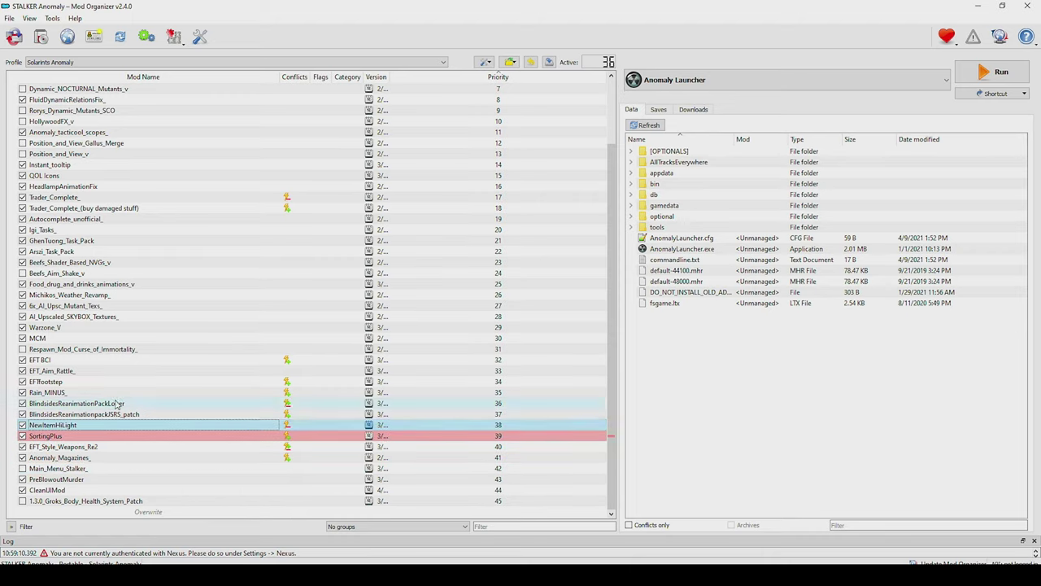
pyautogui.click(81, 392)
pyautogui.scroll(3, 77, 342)
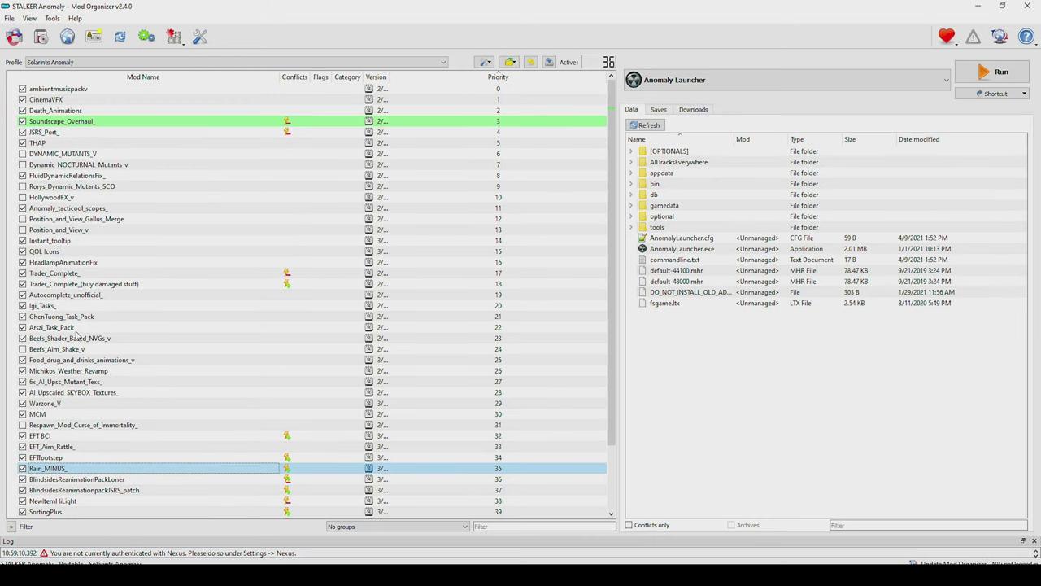
pyautogui.click(134, 62)
pyautogui.click(134, 62)
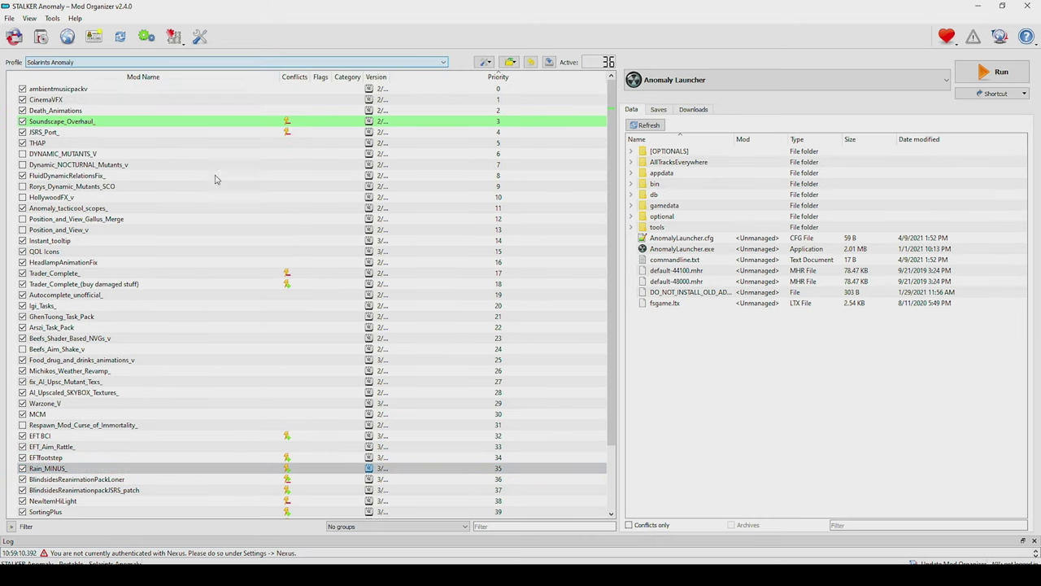
pyautogui.hotkey('alt', 'Tab')
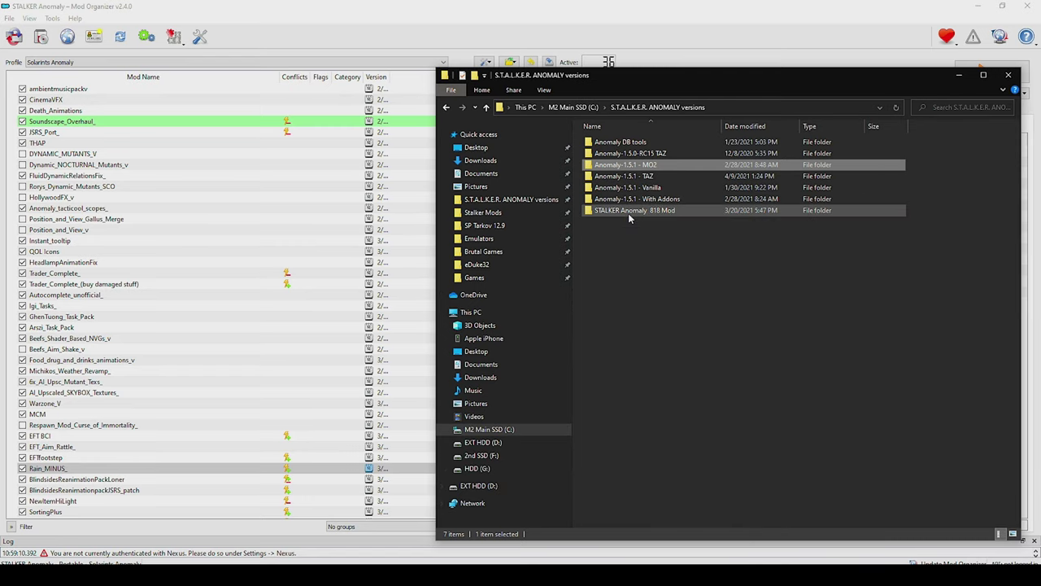
pyautogui.click(958, 76)
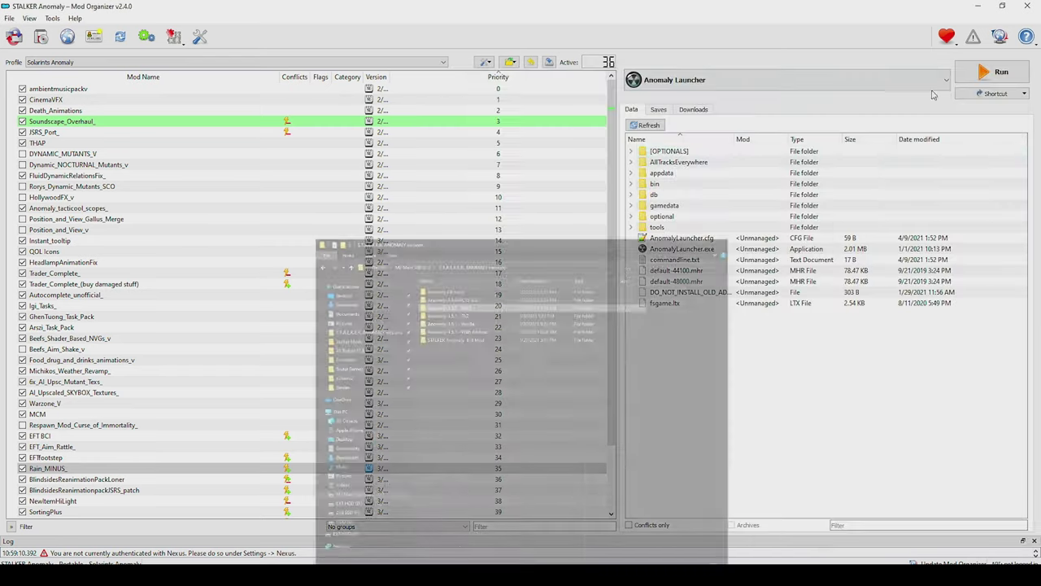
# Step: Switch back to the Youtube Demo profile and look through its mod list
pyautogui.click(154, 63)
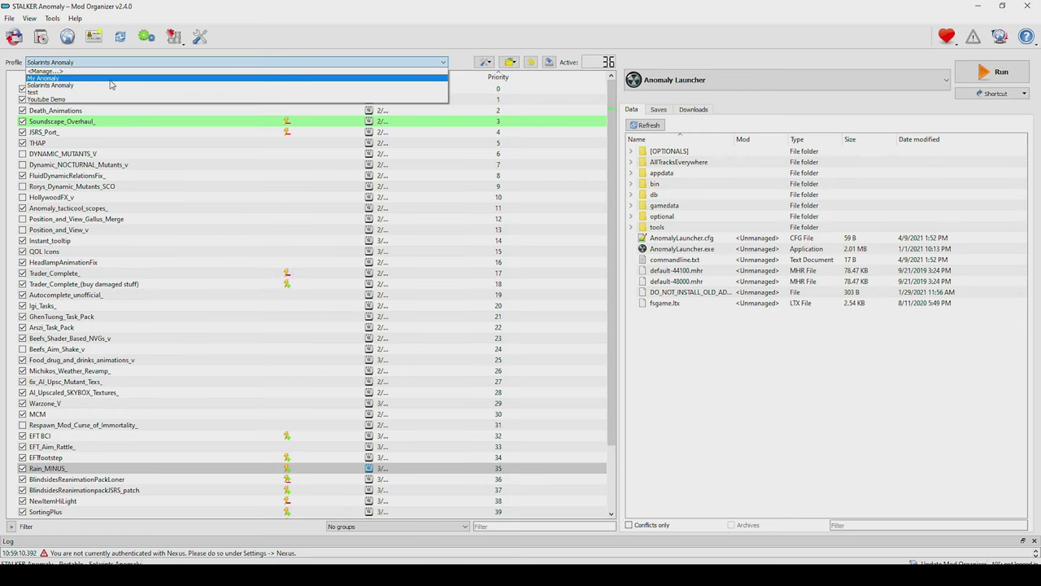
pyautogui.click(89, 99)
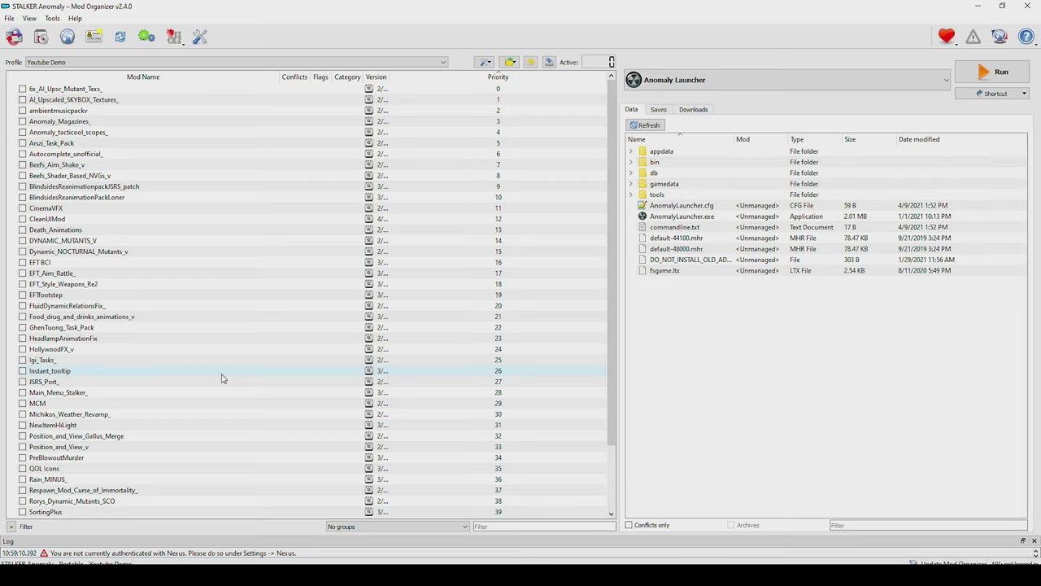
pyautogui.scroll(-3, 161, 376)
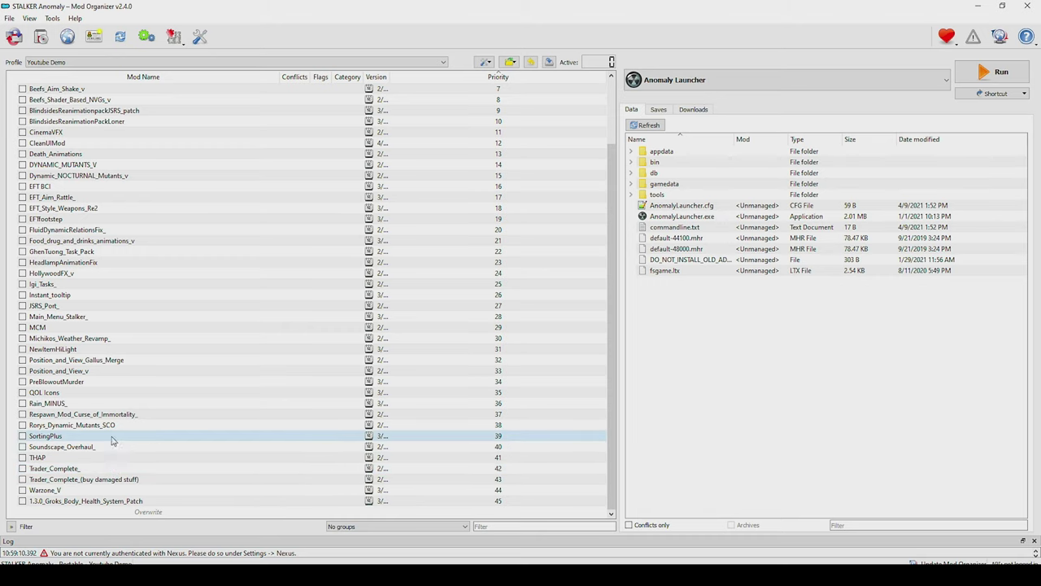
pyautogui.scroll(3, 114, 455)
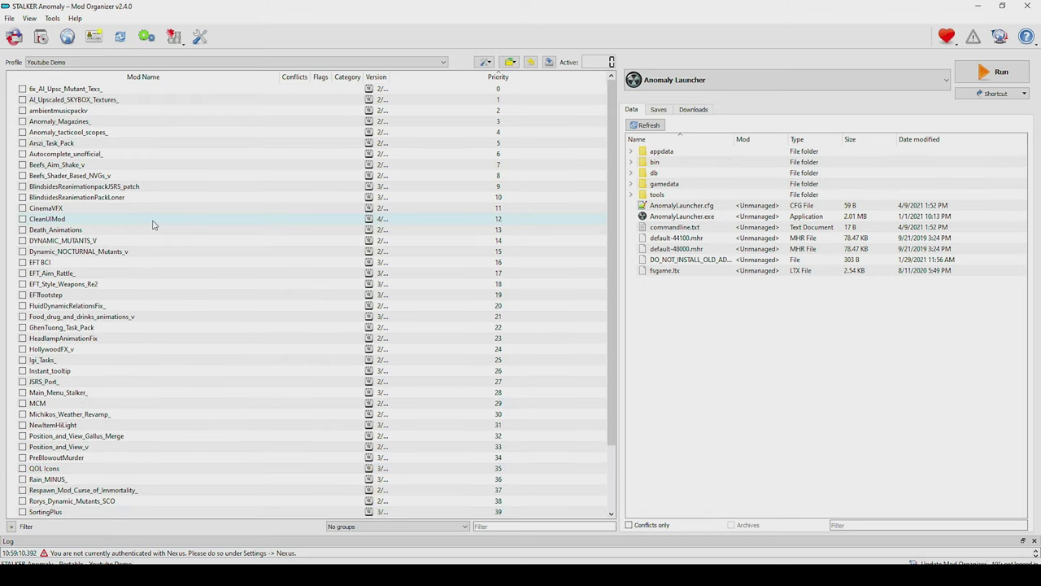
# Step: Activate the Anomaly_Magazines_, CleanUIMod and CinemaVFX mods in the Youtube Demo profile
pyautogui.click(22, 121)
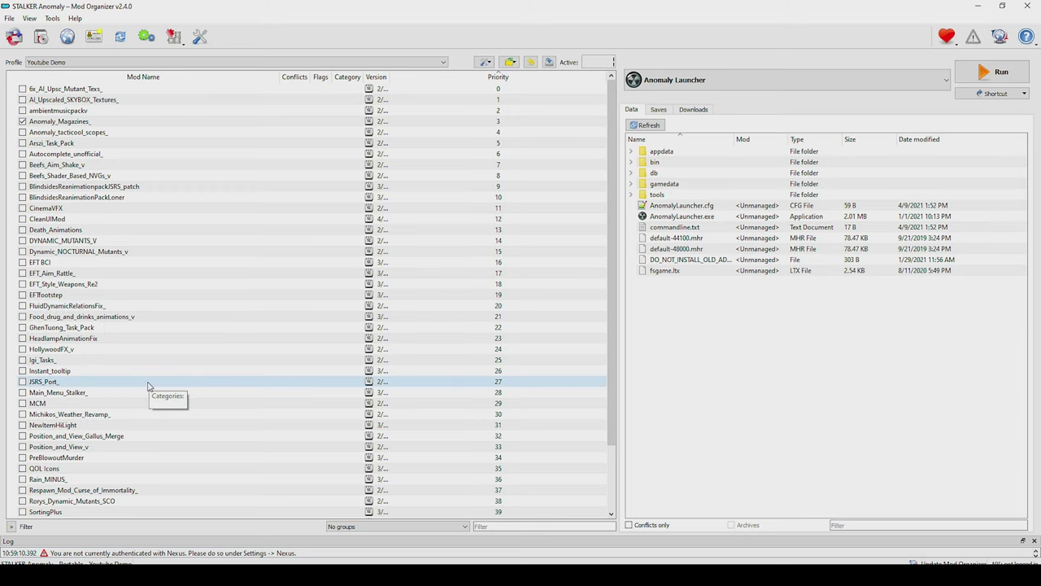
pyautogui.scroll(-3, 150, 386)
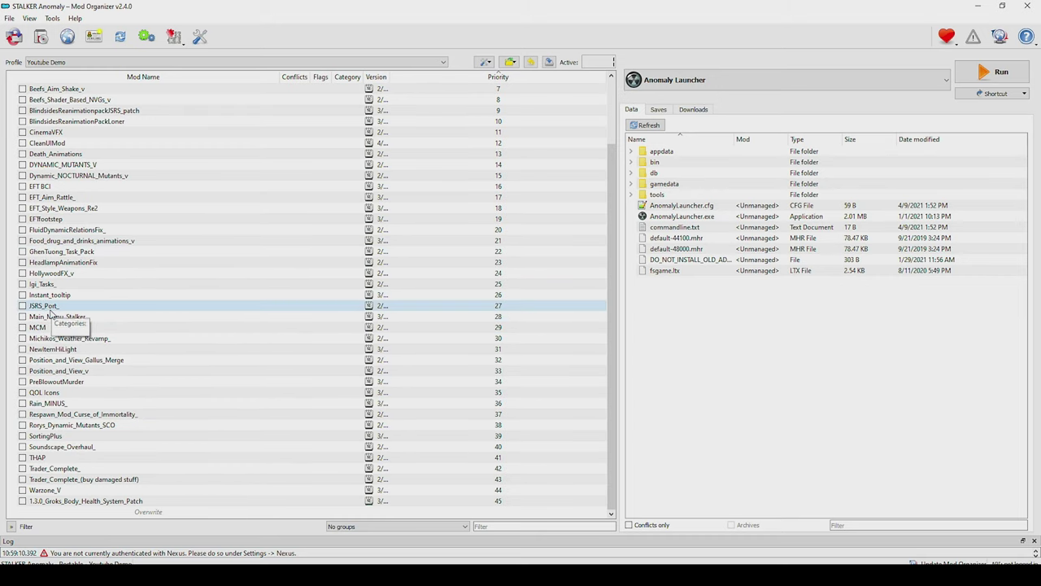
pyautogui.scroll(3, 49, 244)
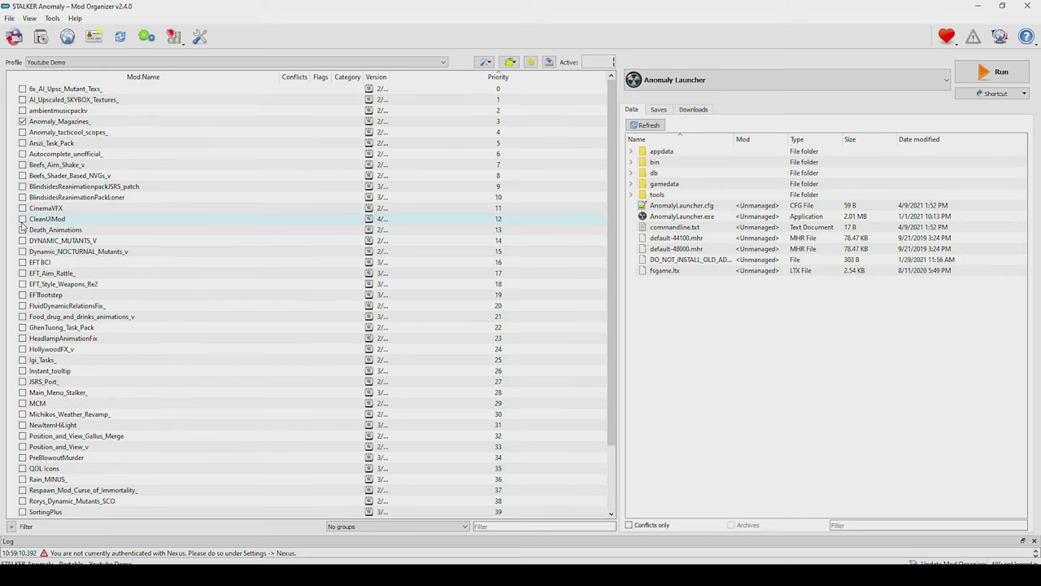
pyautogui.click(23, 219)
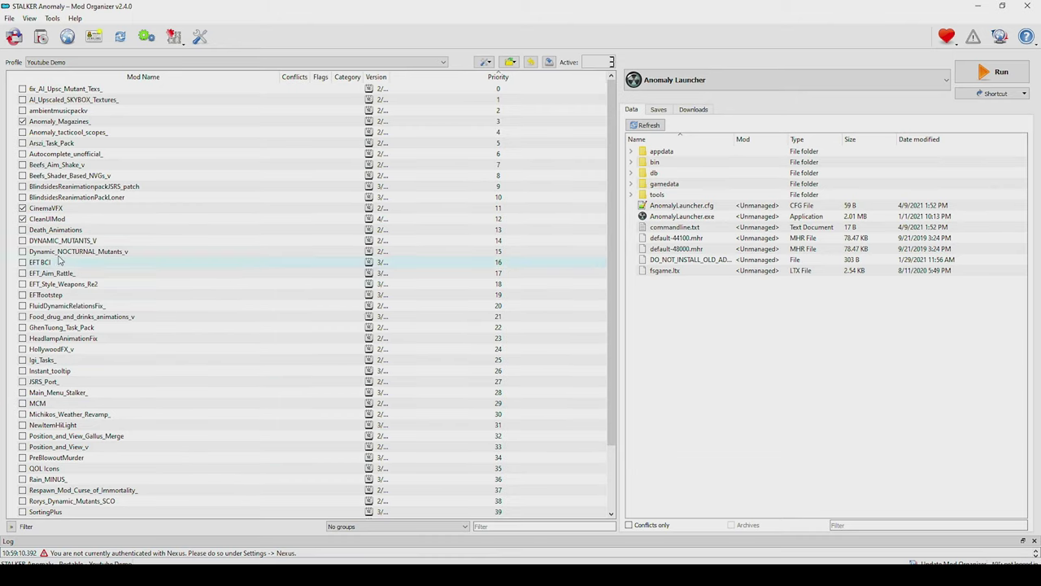
pyautogui.click(23, 208)
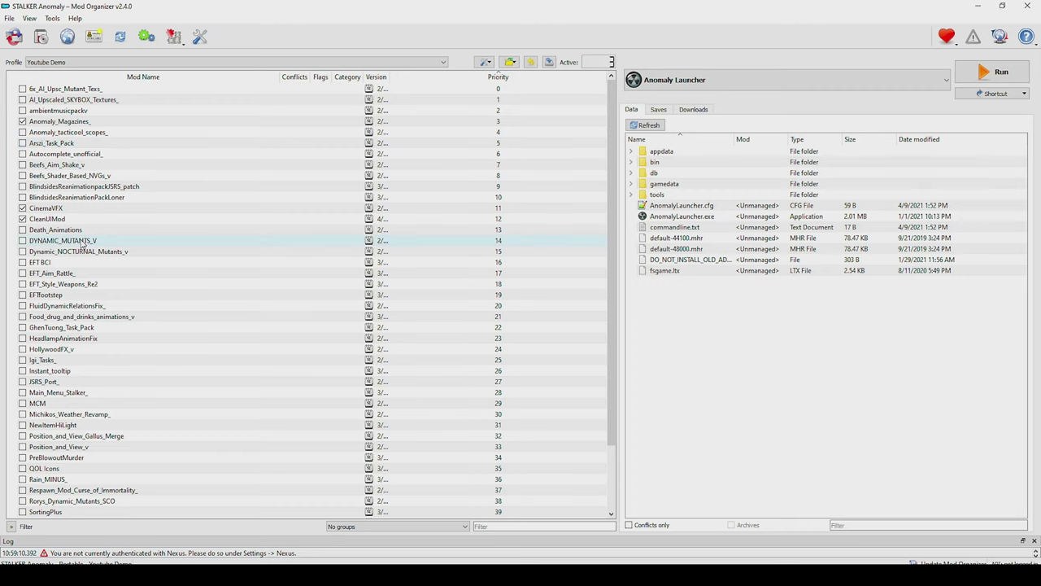
# Step: Run Anomaly Launcher with the active mods, play the game and start a new game with the default character and options
pyautogui.click(998, 75)
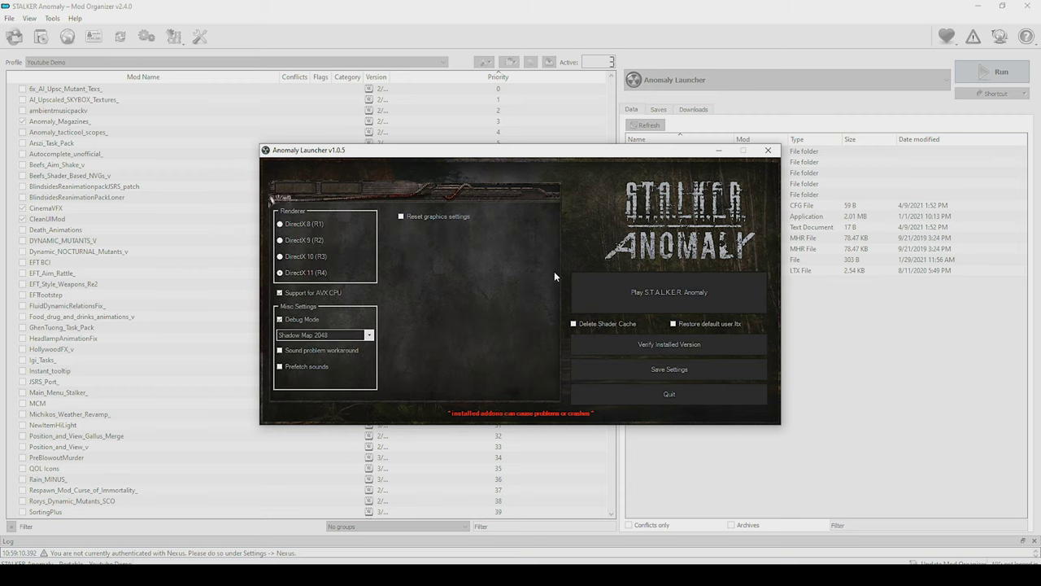
pyautogui.click(647, 290)
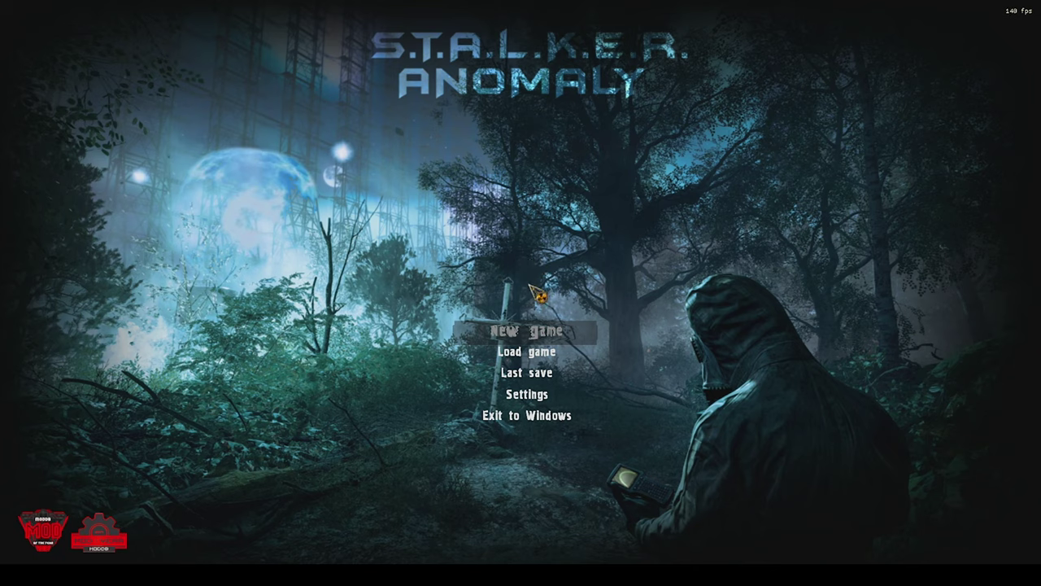
pyautogui.click(536, 331)
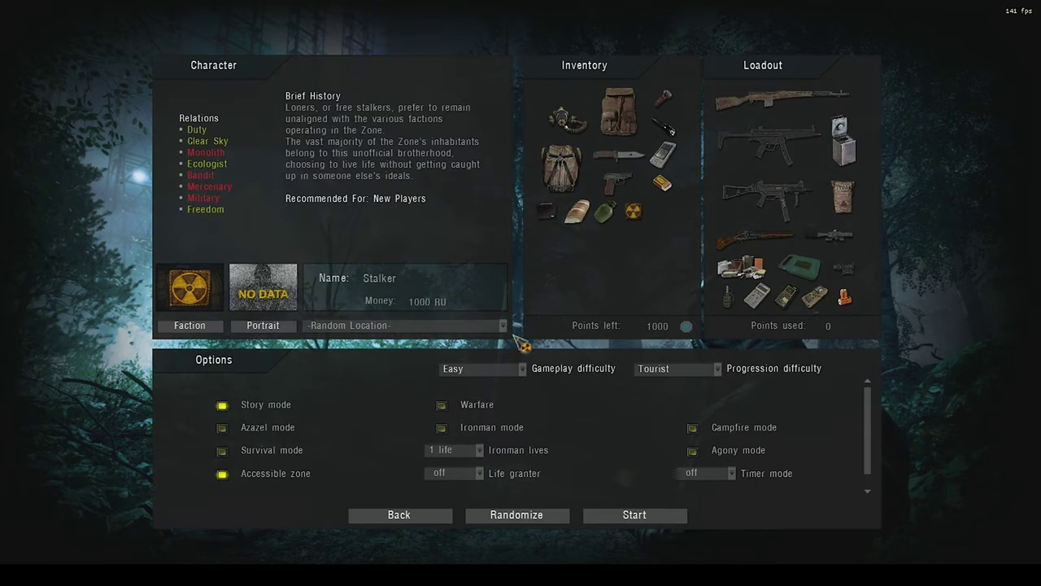
pyautogui.click(628, 518)
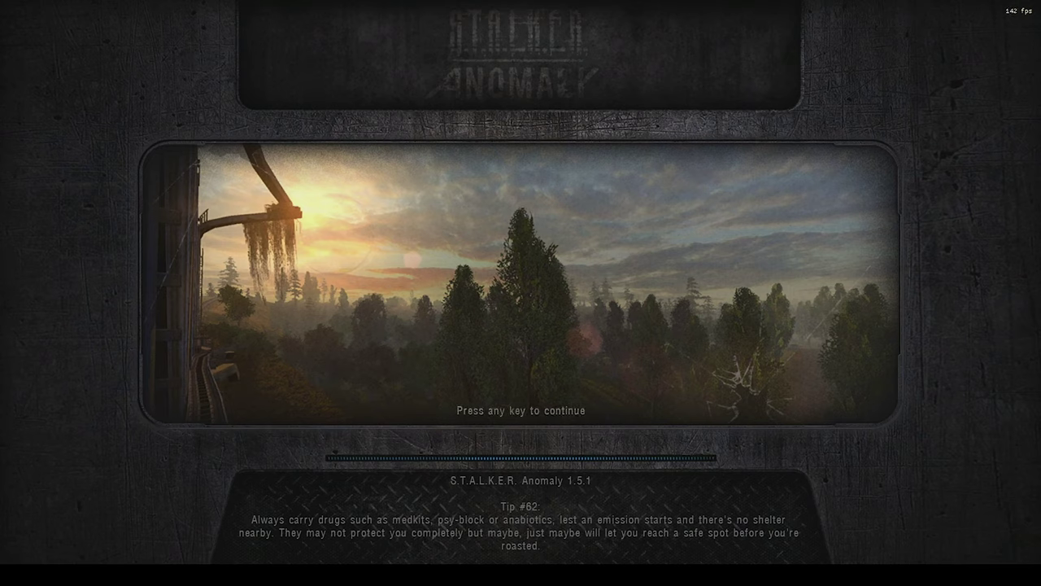
pyautogui.press('space')
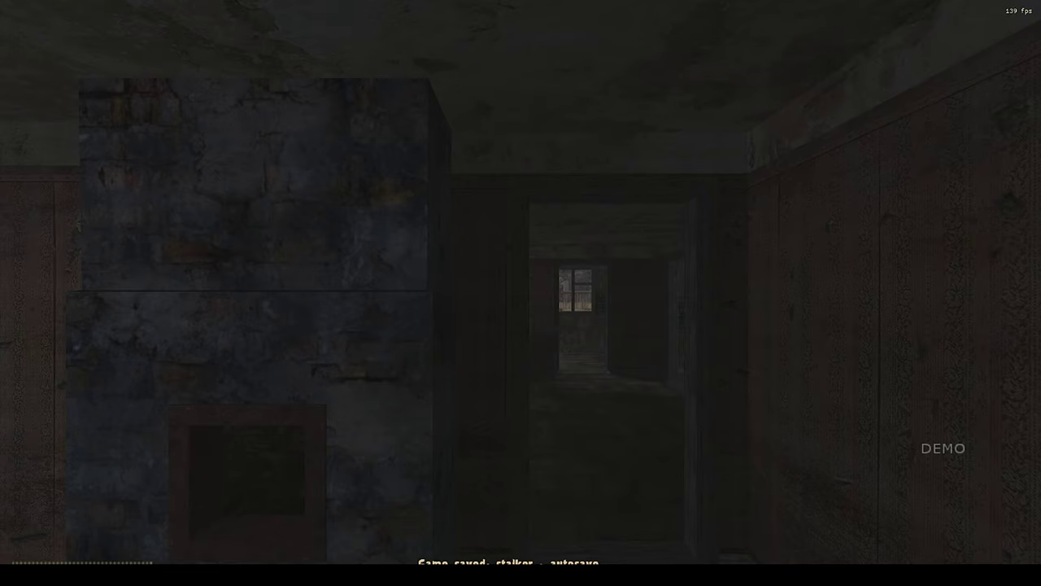
# Step: Turn off God mode and Unlimited ammo in the game's debug menu and return to the game
pyautogui.press('w')
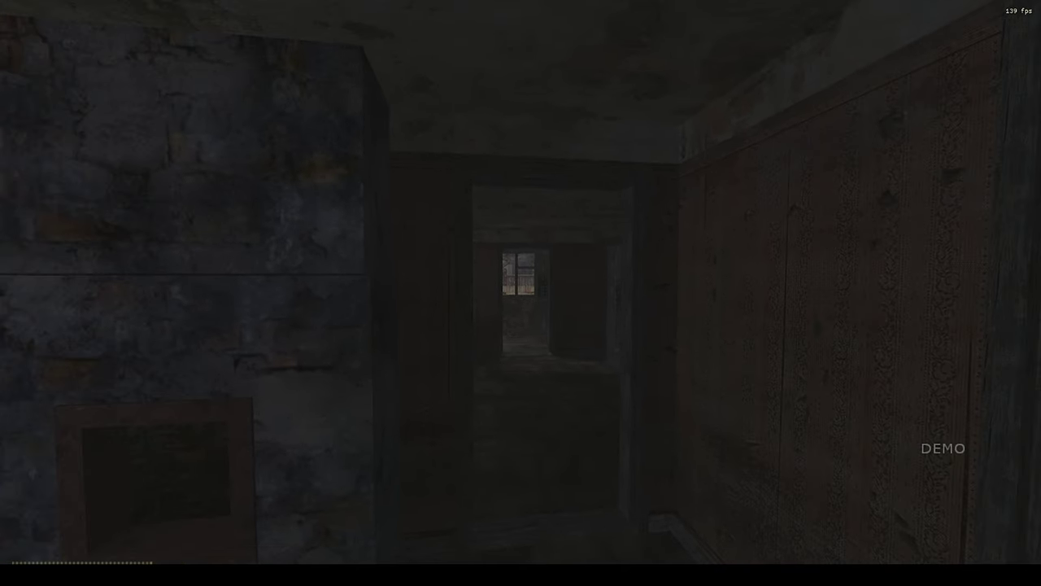
pyautogui.press('F7')
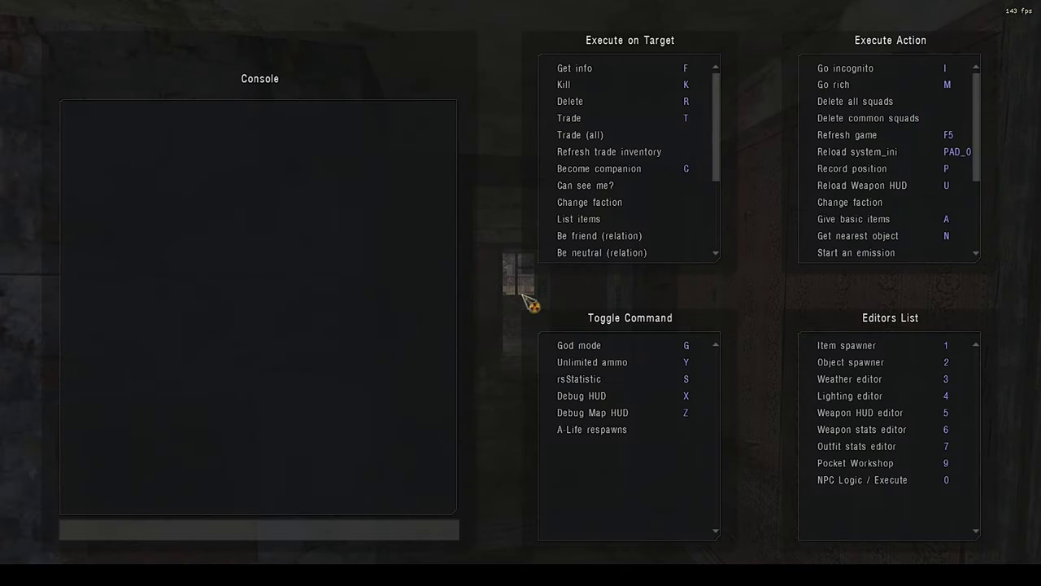
pyautogui.press('g')
pyautogui.press('y')
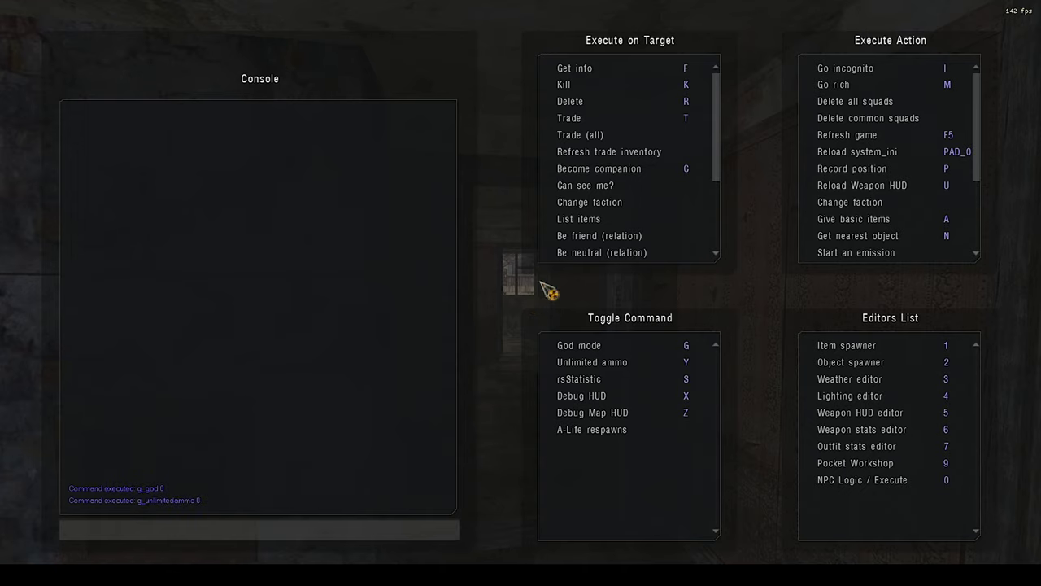
pyautogui.press('Escape')
# Step: Walk out of the house into the yard, looking over the character's inventory on the way
pyautogui.press('w')
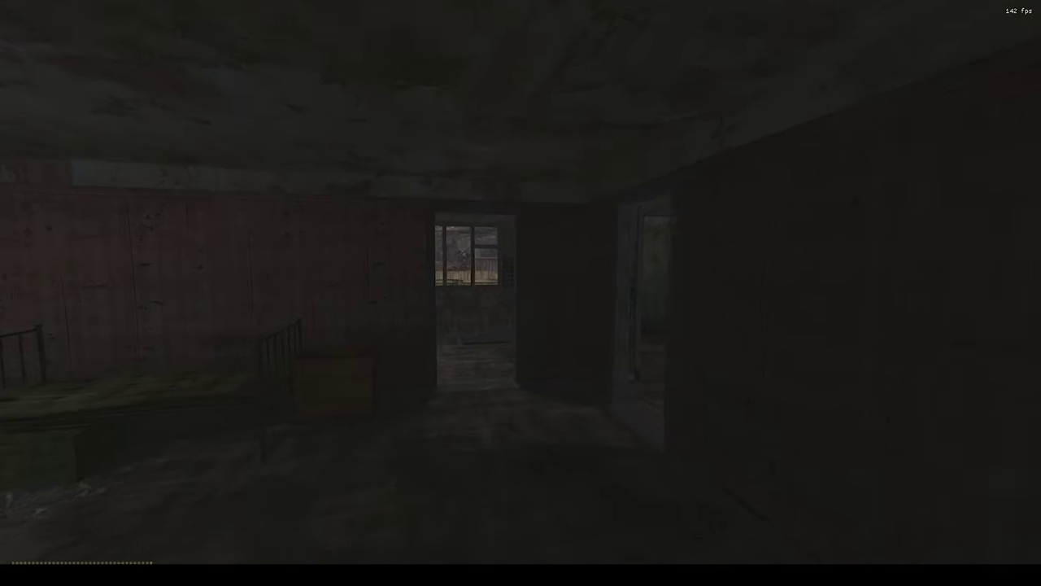
pyautogui.press('i')
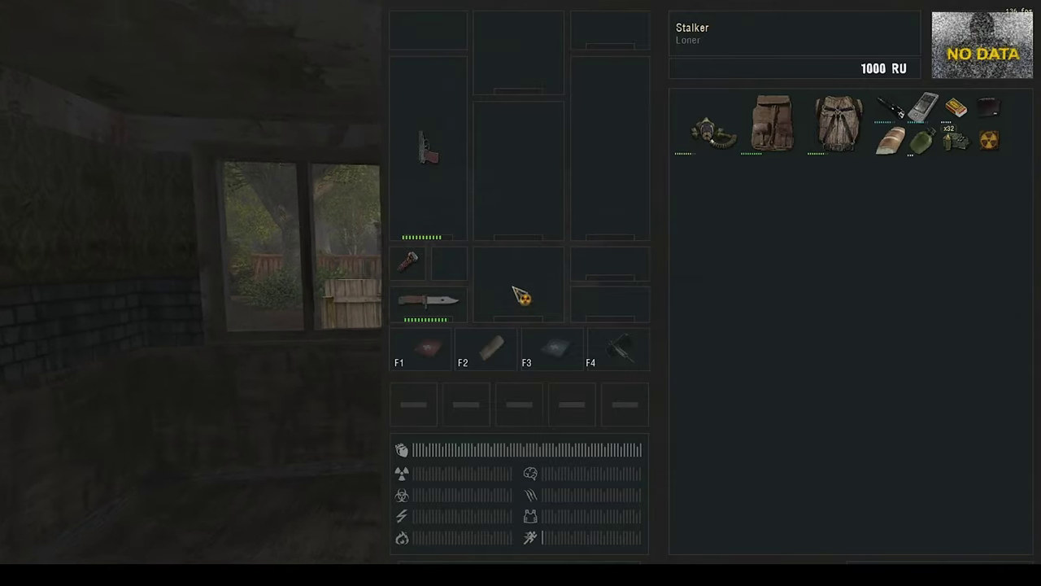
pyautogui.press('i')
pyautogui.press('w')
pyautogui.press('w')
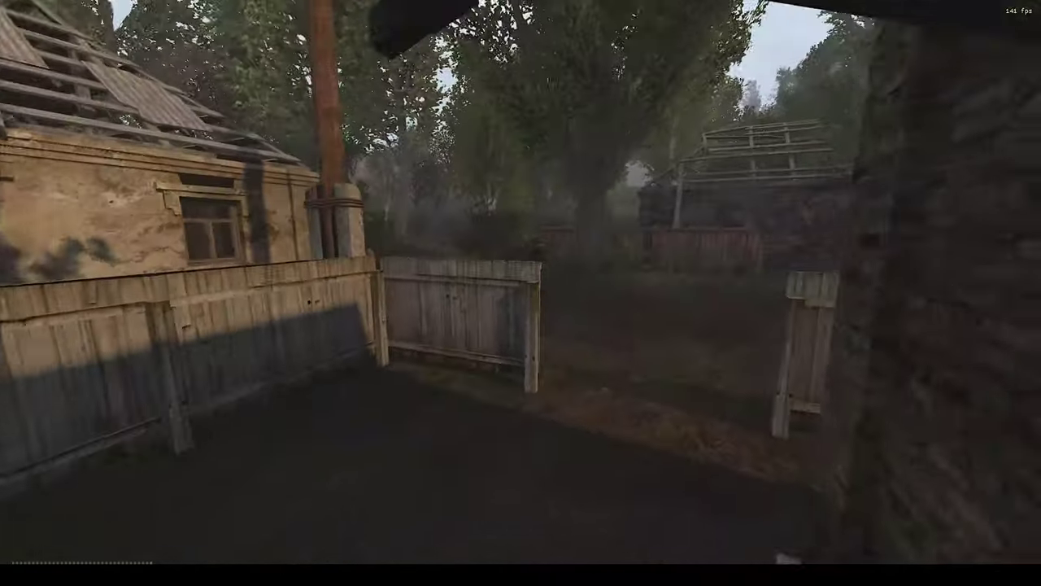
# Step: Equip the backpack, the outfit and the gas mask from the character's inventory
pyautogui.press('i')
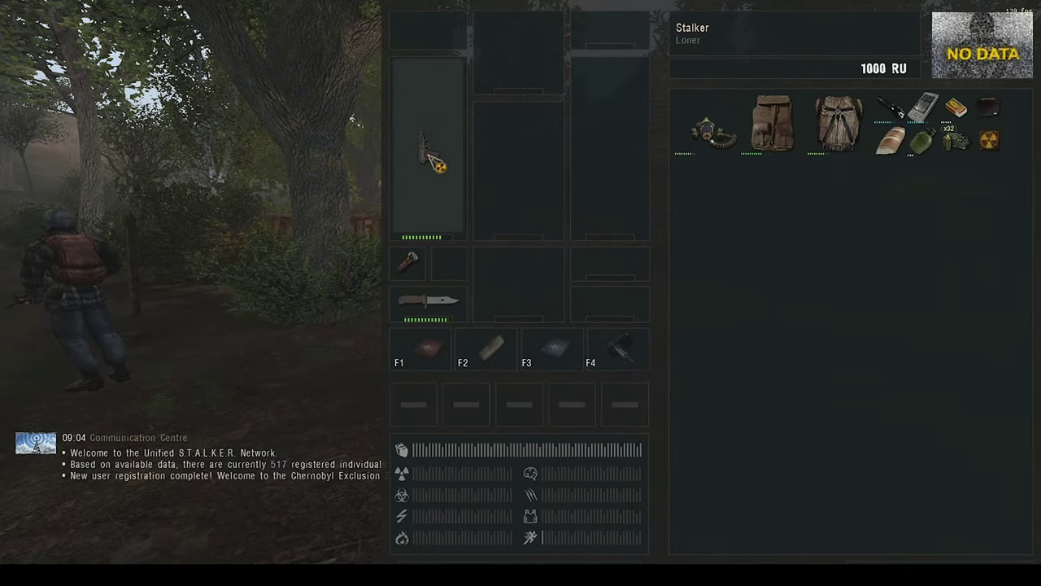
pyautogui.doubleClick(772, 124)
pyautogui.press('i')
pyautogui.press('w')
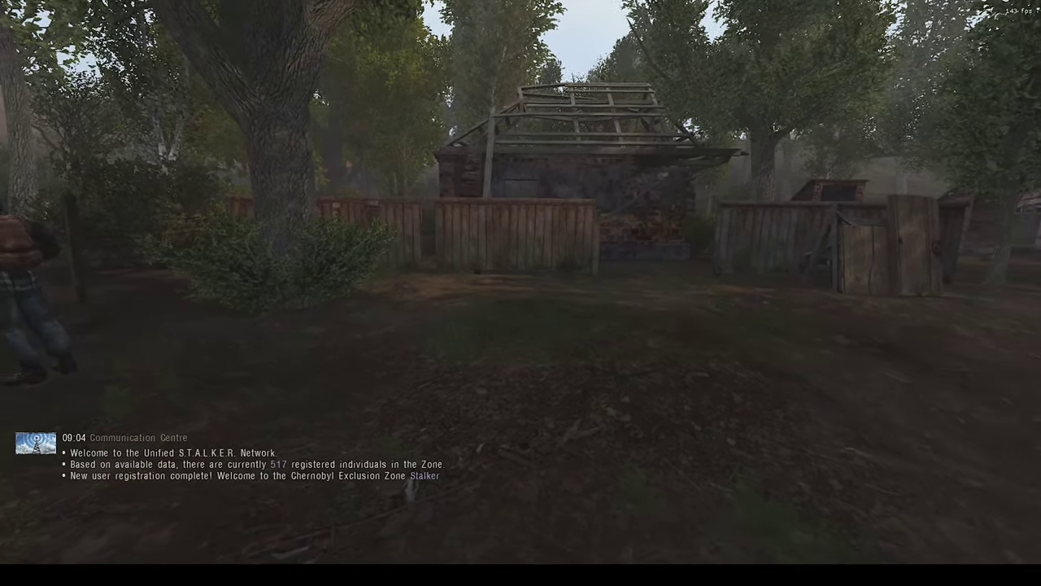
pyautogui.press('w')
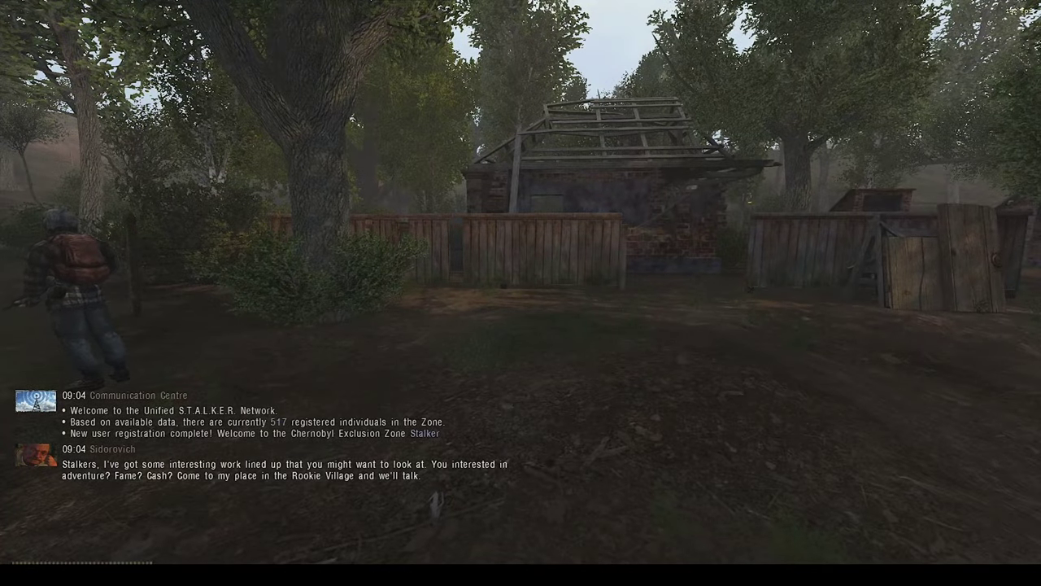
pyautogui.press('i')
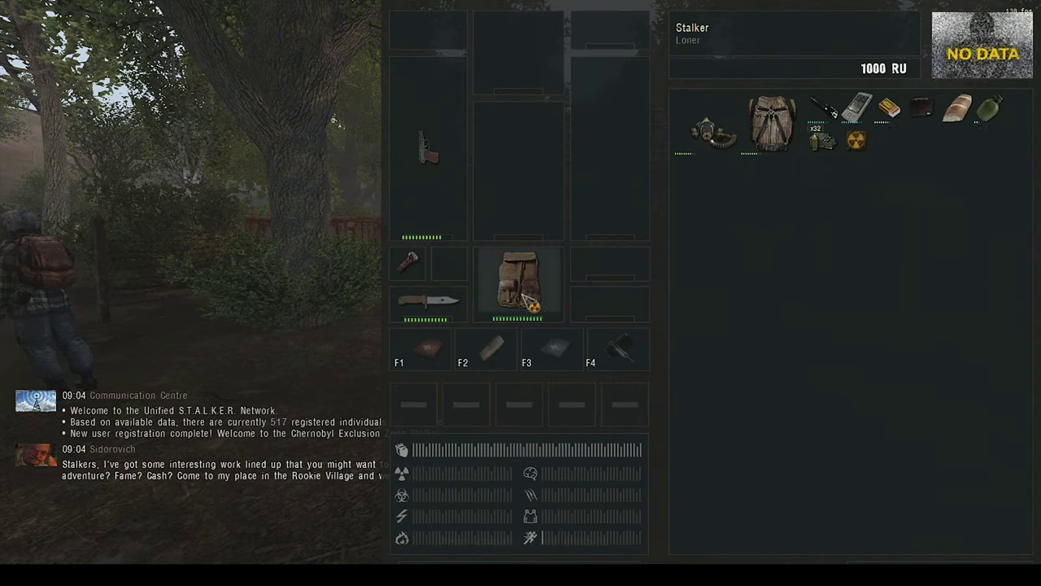
pyautogui.doubleClick(771, 131)
pyautogui.doubleClick(700, 142)
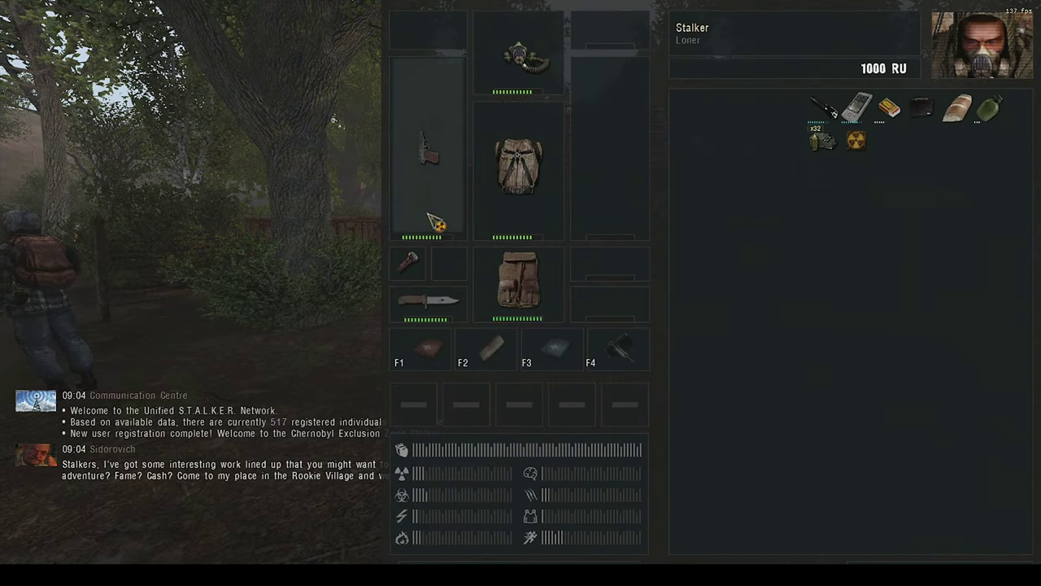
# Step: Eject the equipped pistol's magazine, ready it for use from the inventory, and draw the pistol
pyautogui.rightClick(431, 159)
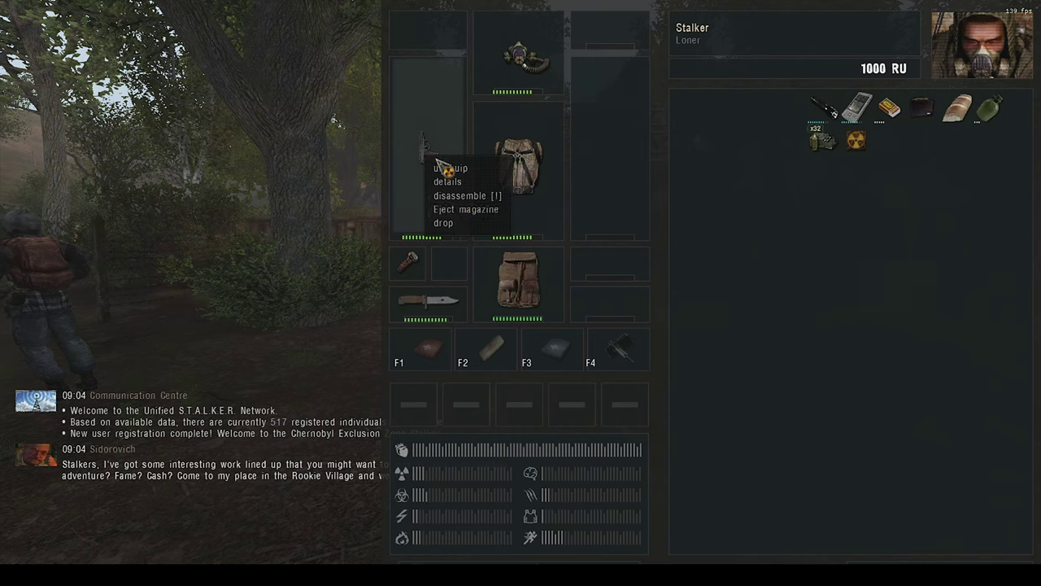
pyautogui.click(460, 209)
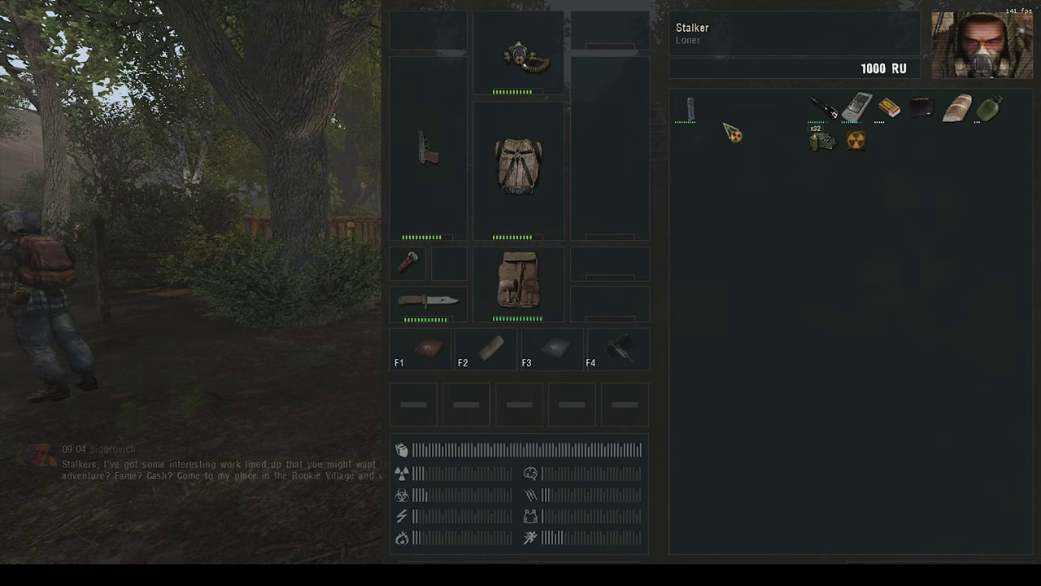
pyautogui.rightClick(689, 111)
pyautogui.click(729, 139)
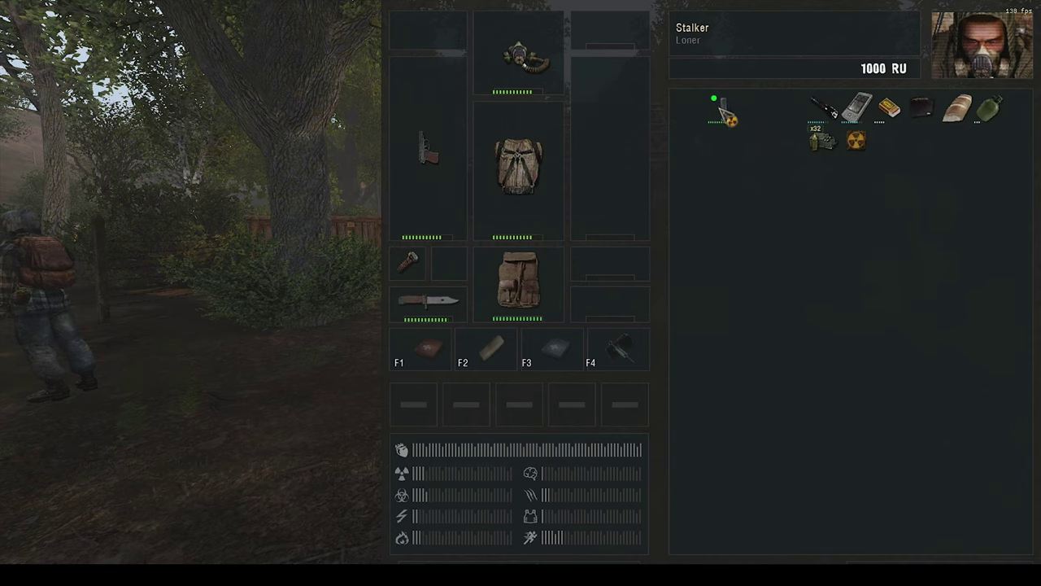
pyautogui.press('Escape')
pyautogui.press('2')
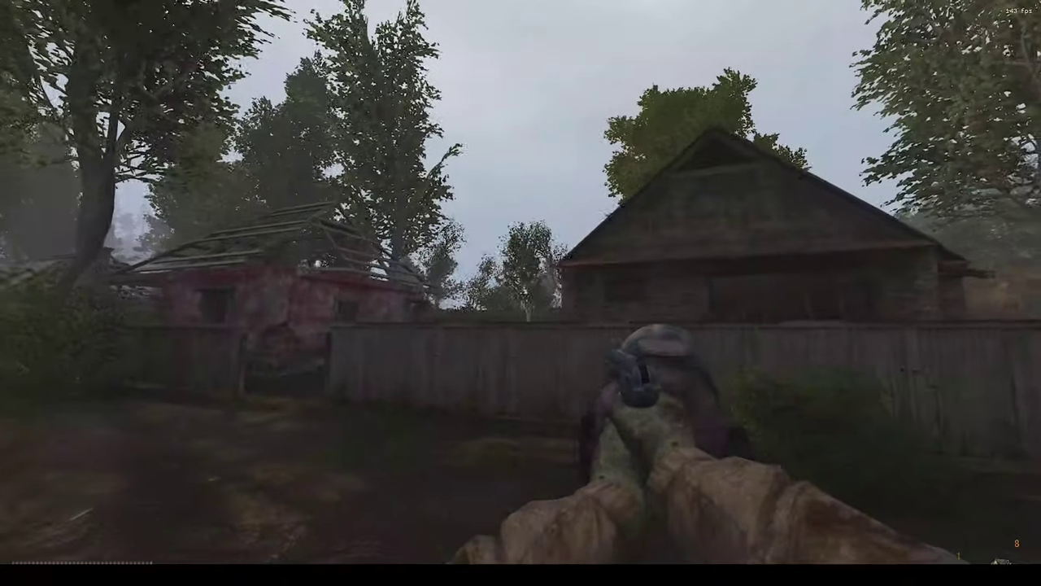
# Step: Aim the pistol toward the fenced houses and fire six rounds
pyautogui.rightClick(521, 293)
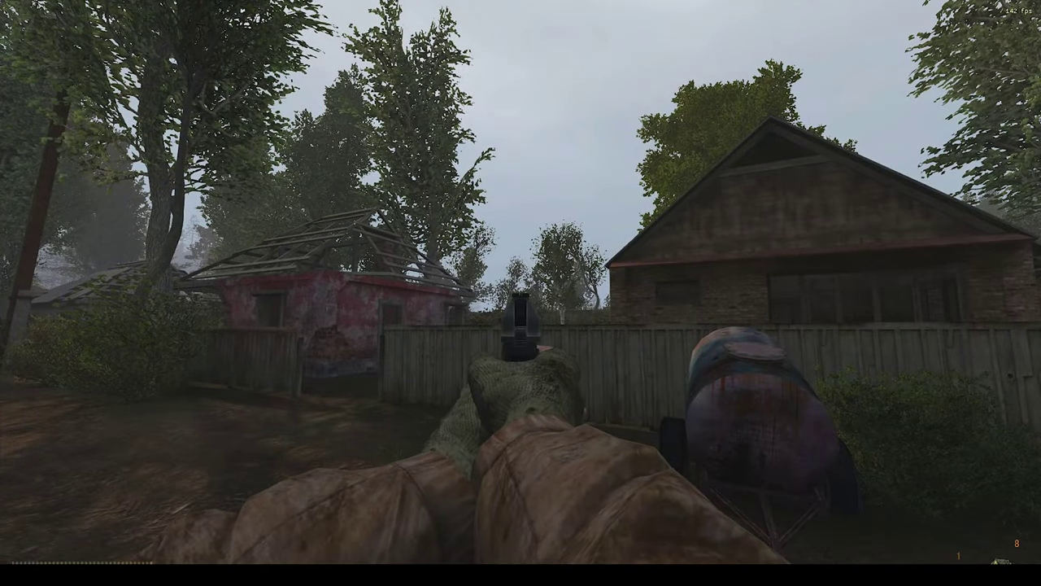
pyautogui.click(520, 292)
pyautogui.click(520, 293)
pyautogui.click(520, 293)
pyautogui.click(520, 293)
pyautogui.click(521, 293)
pyautogui.click(521, 293)
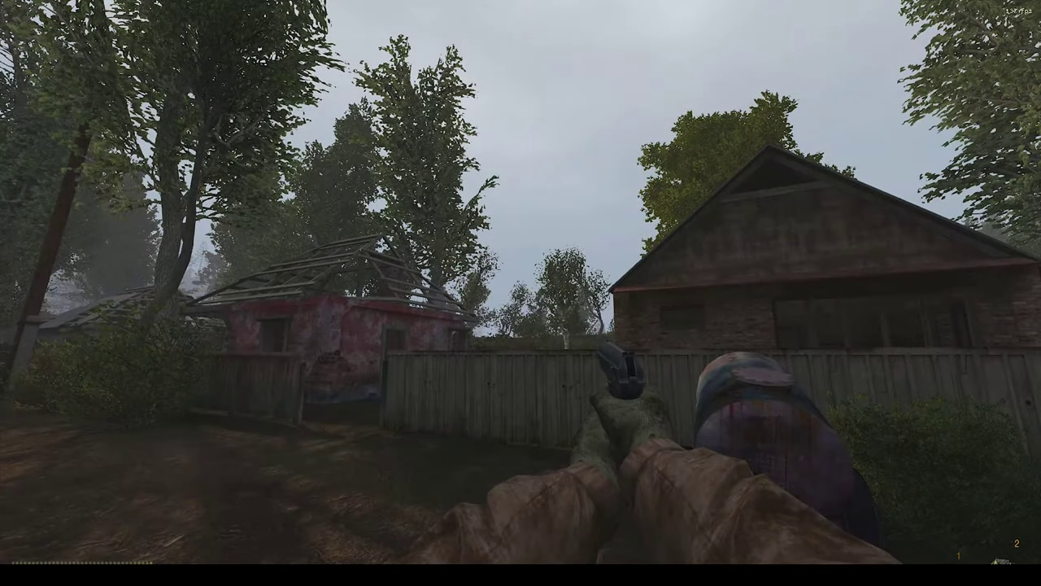
# Step: Examine the pistol's and the spare magazine's item options in the inventory and return to the game
pyautogui.press('i')
pyautogui.rightClick(429, 159)
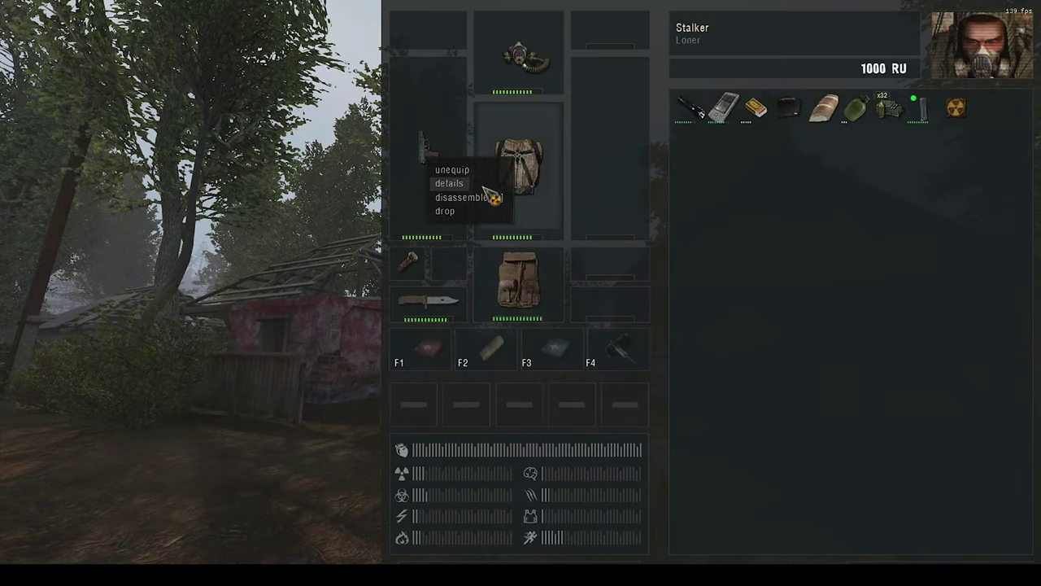
pyautogui.click(814, 219)
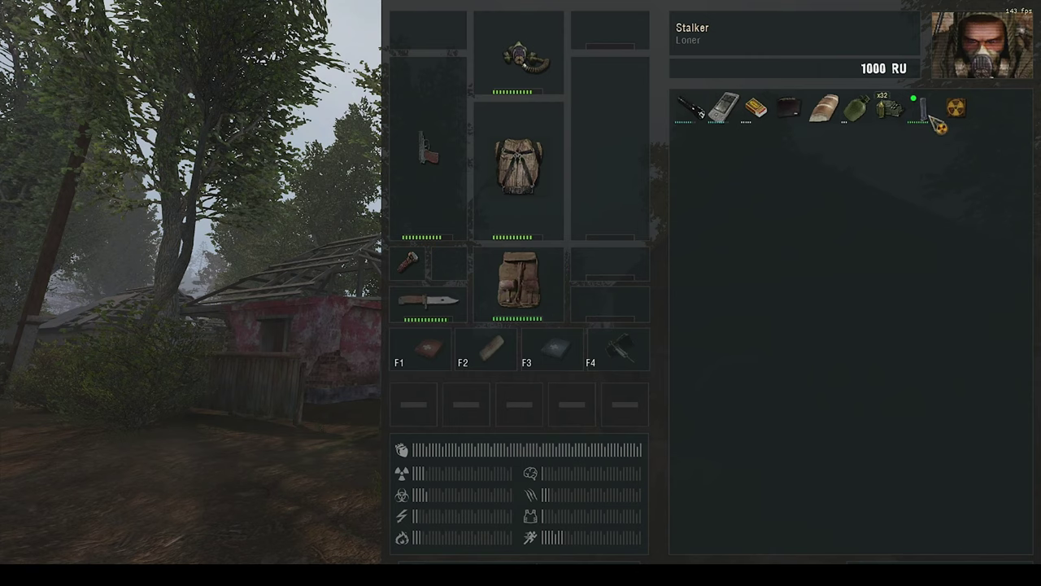
pyautogui.press('i')
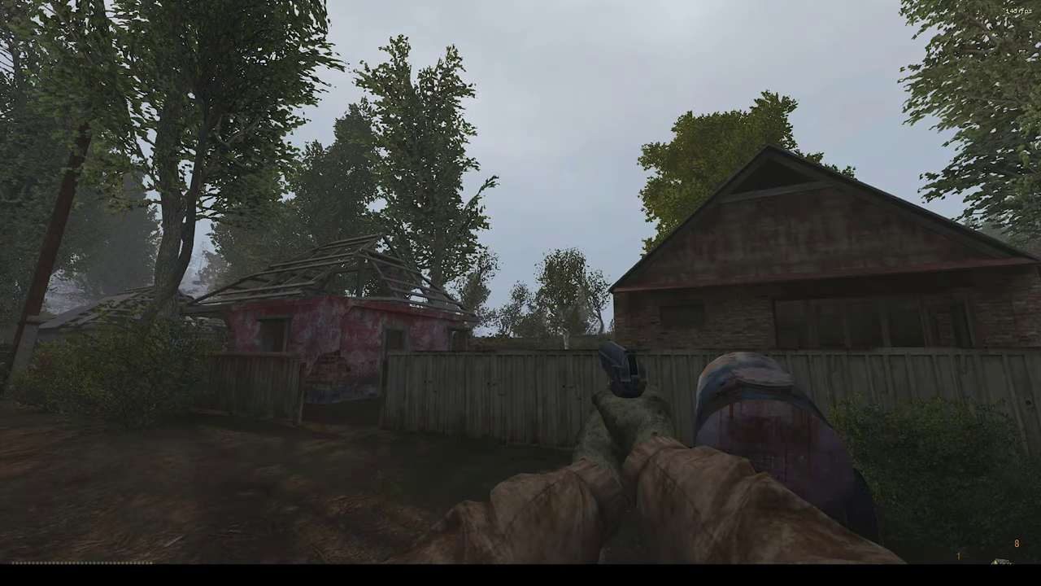
pyautogui.press('i')
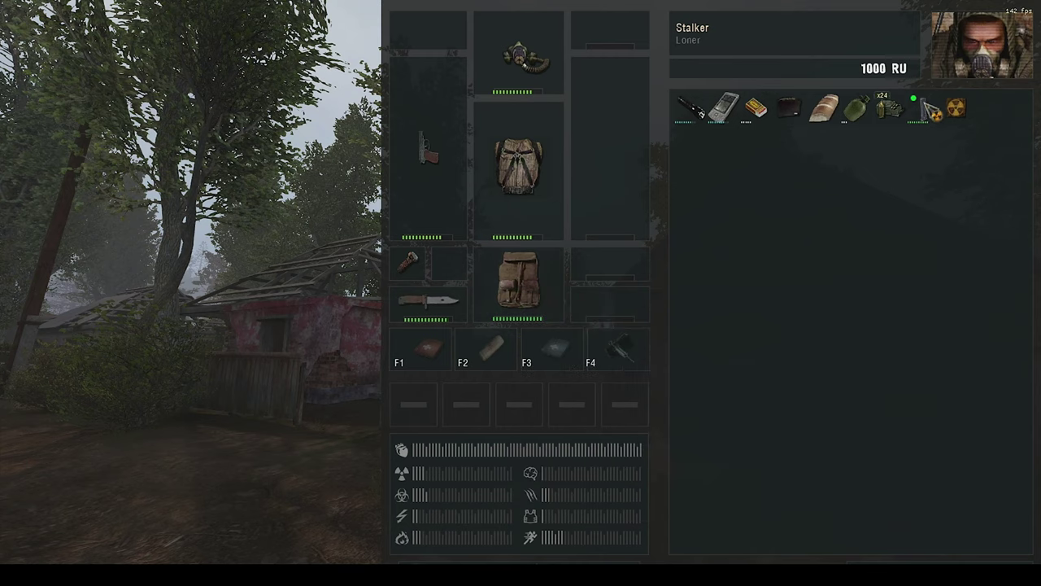
pyautogui.moveTo(440, 166)
pyautogui.rightClick(930, 122)
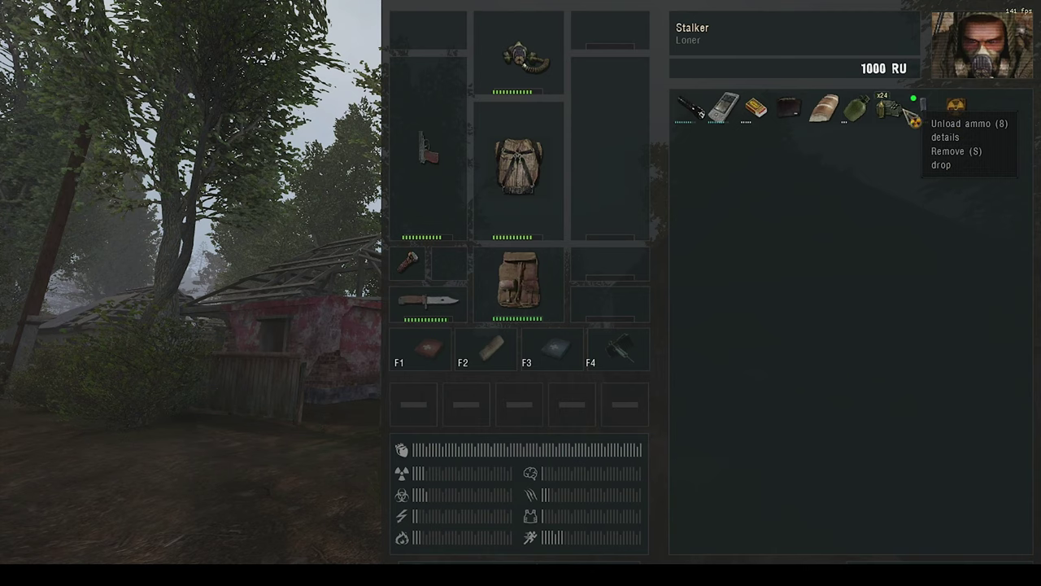
pyautogui.click(910, 136)
pyautogui.press('i')
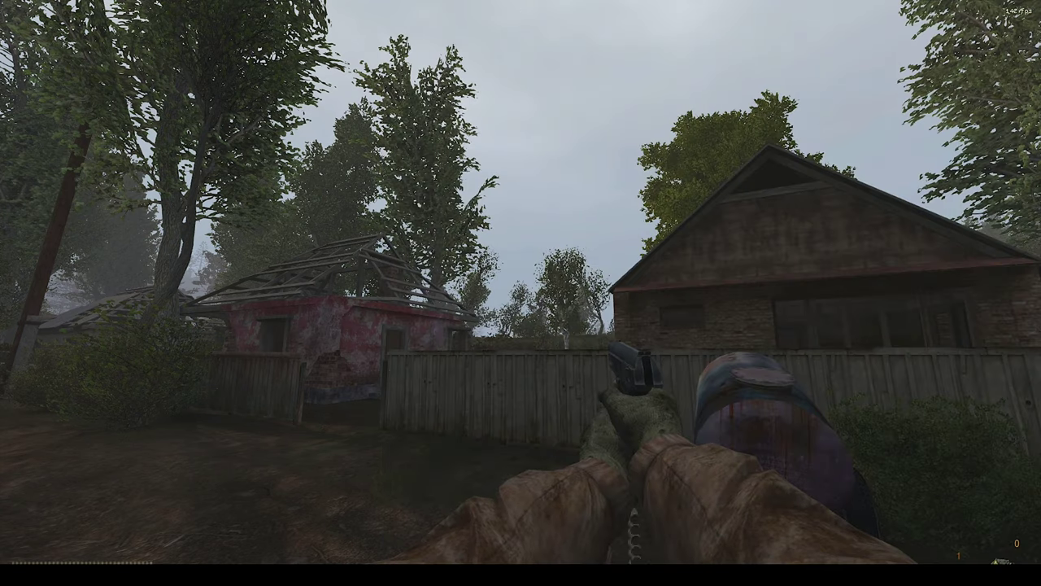
# Step: Reload the pistol, fire two rounds, and check the magazine and loose ammunition in the inventory
pyautogui.press('r')
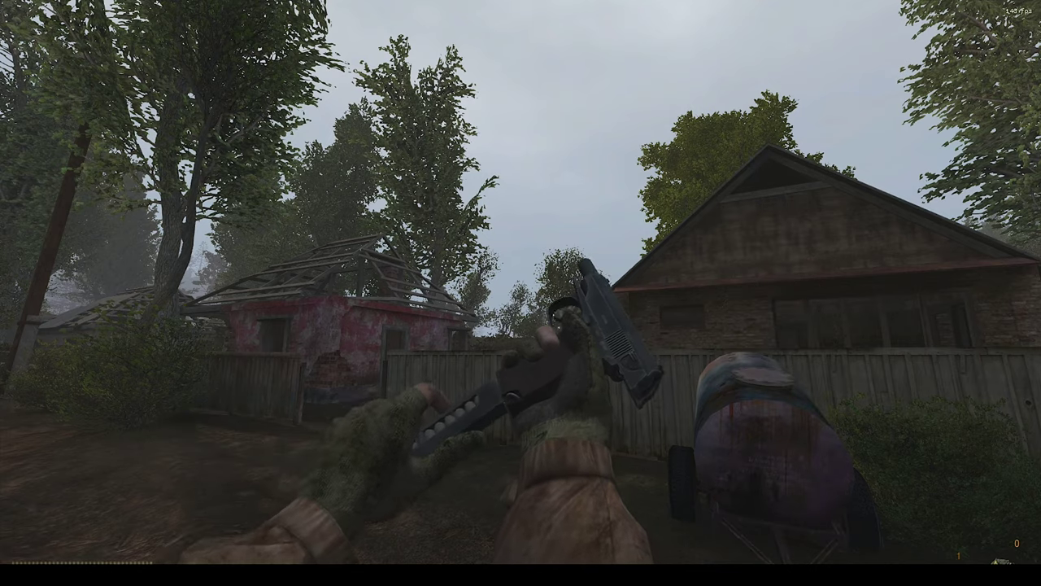
pyautogui.press('i')
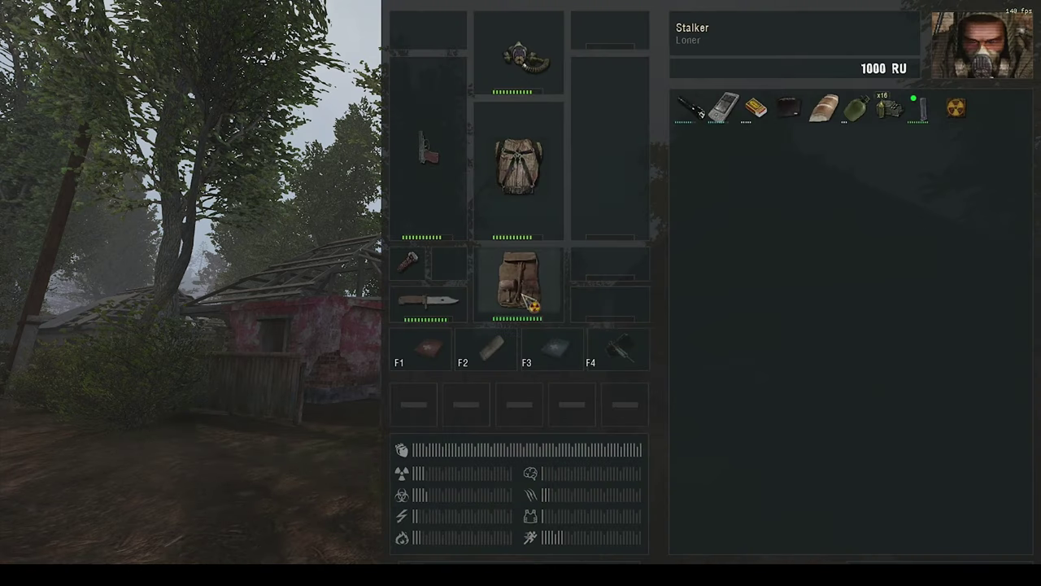
pyautogui.press('i')
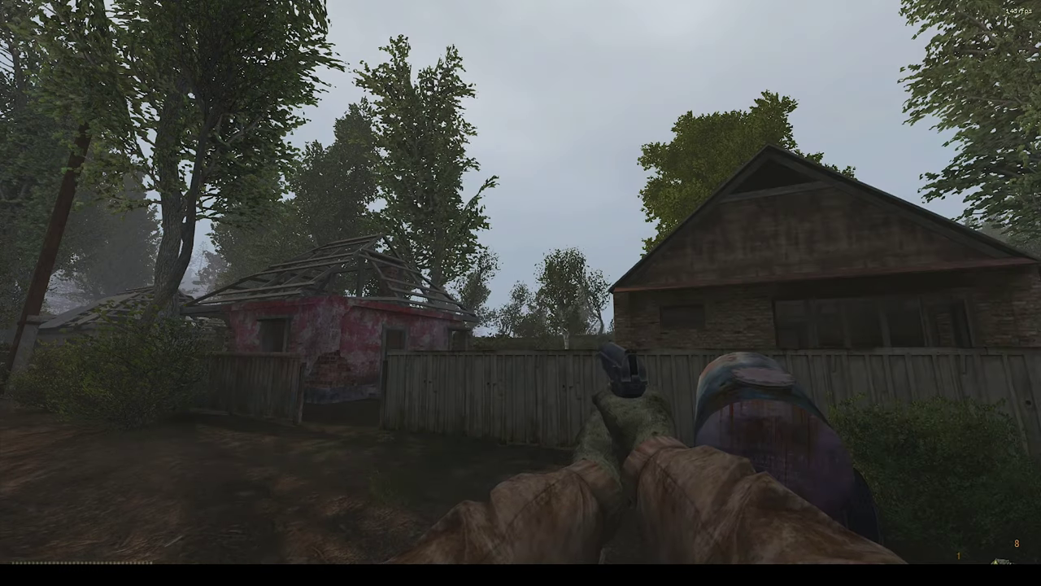
pyautogui.click(521, 293)
pyautogui.click(521, 293)
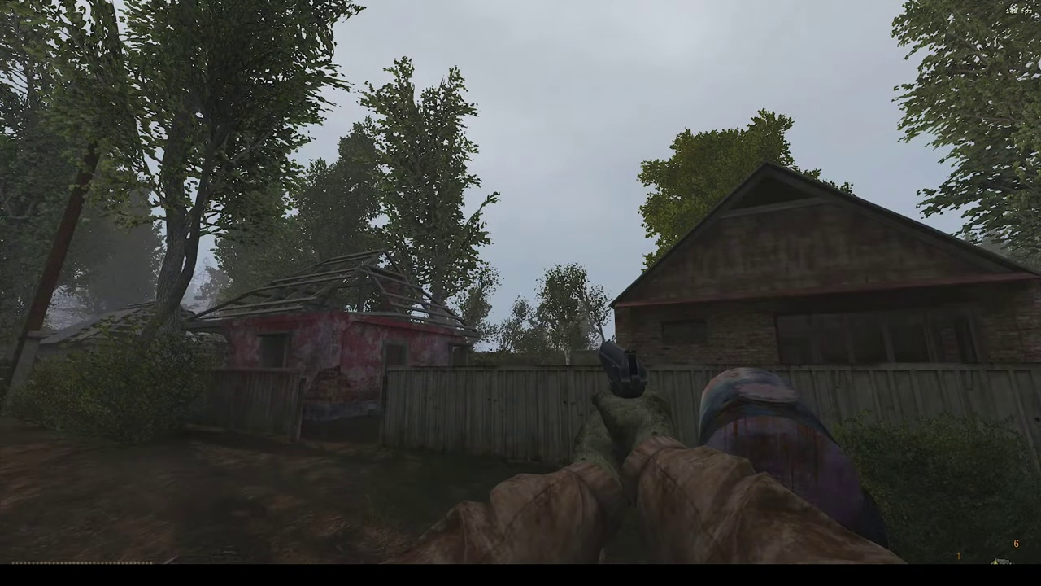
pyautogui.press('i')
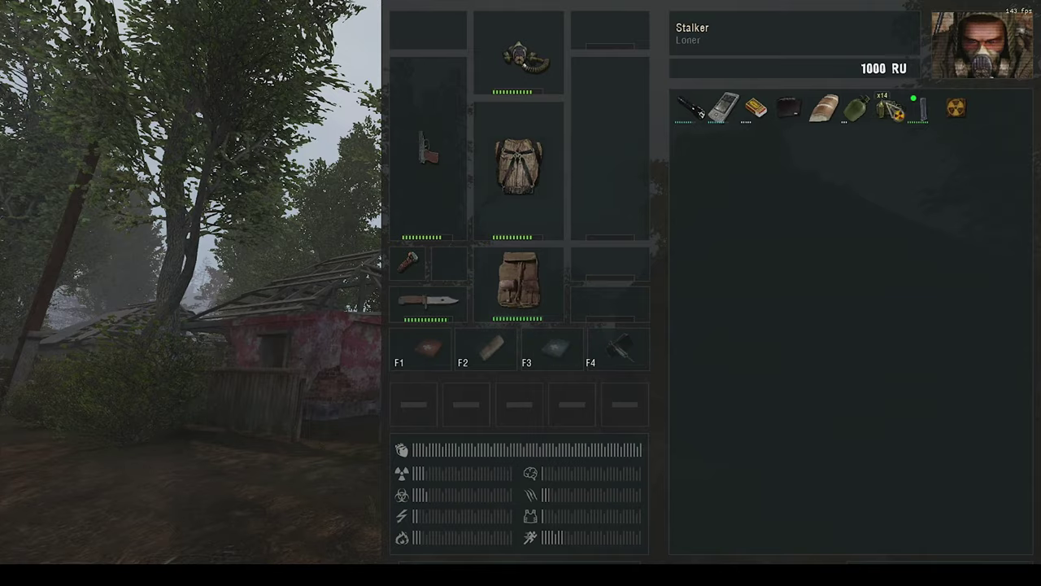
pyautogui.press('i')
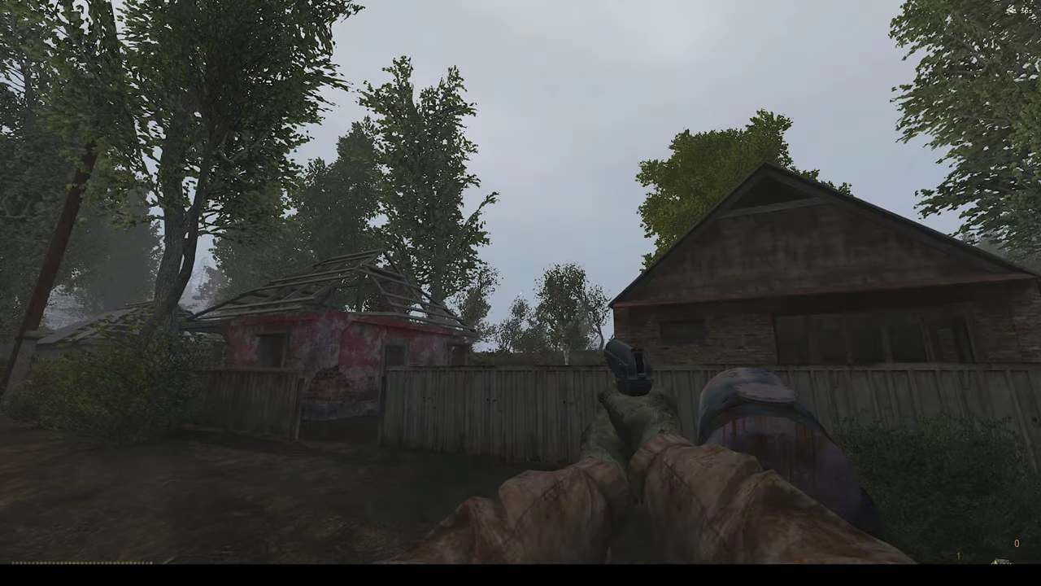
# Step: Walk around the village yard, reloading the pistol and checking the ammunition in the inventory on the way
pyautogui.press('w')
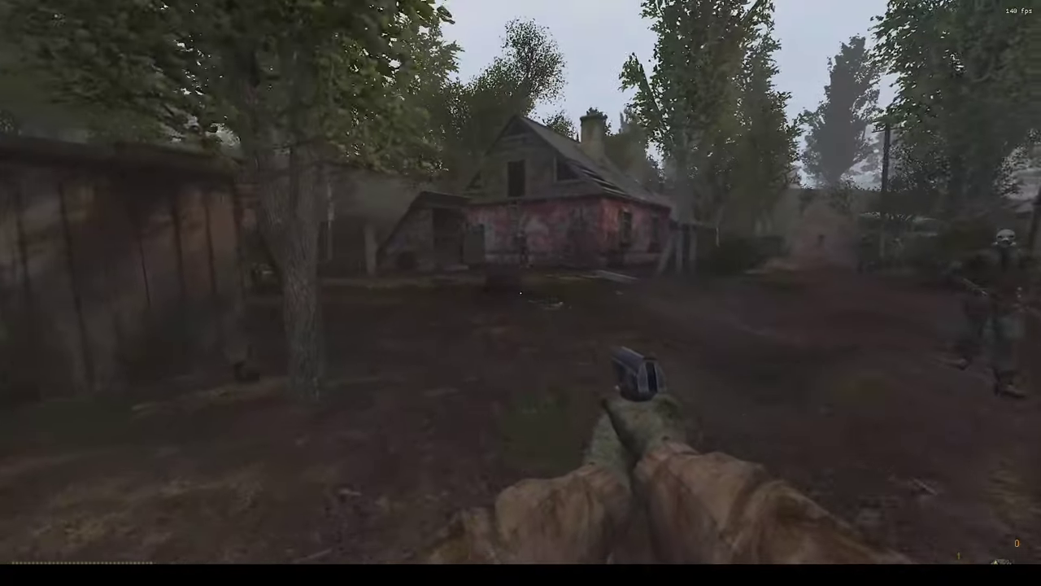
pyautogui.press('w')
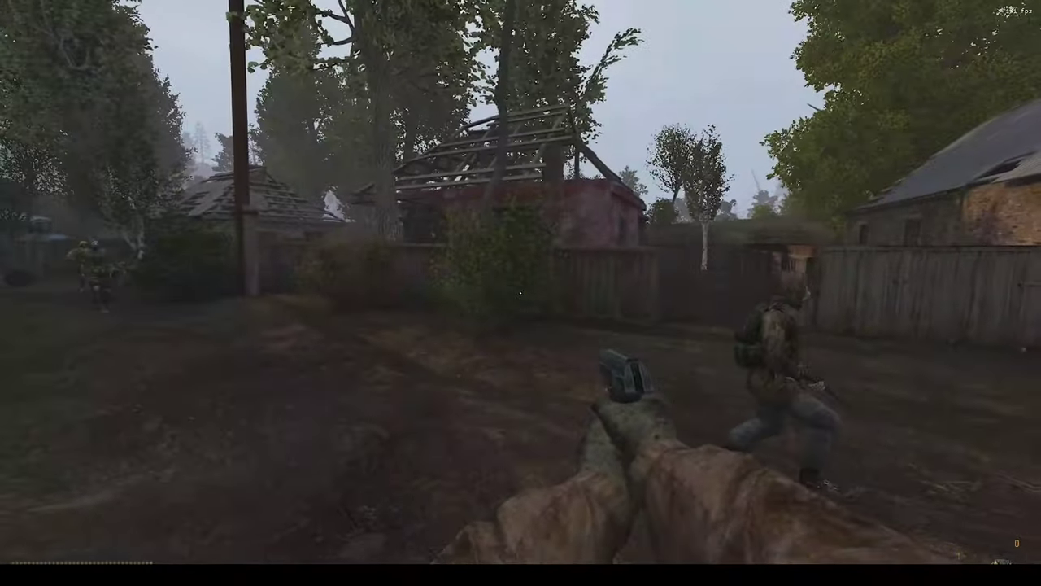
pyautogui.press('w')
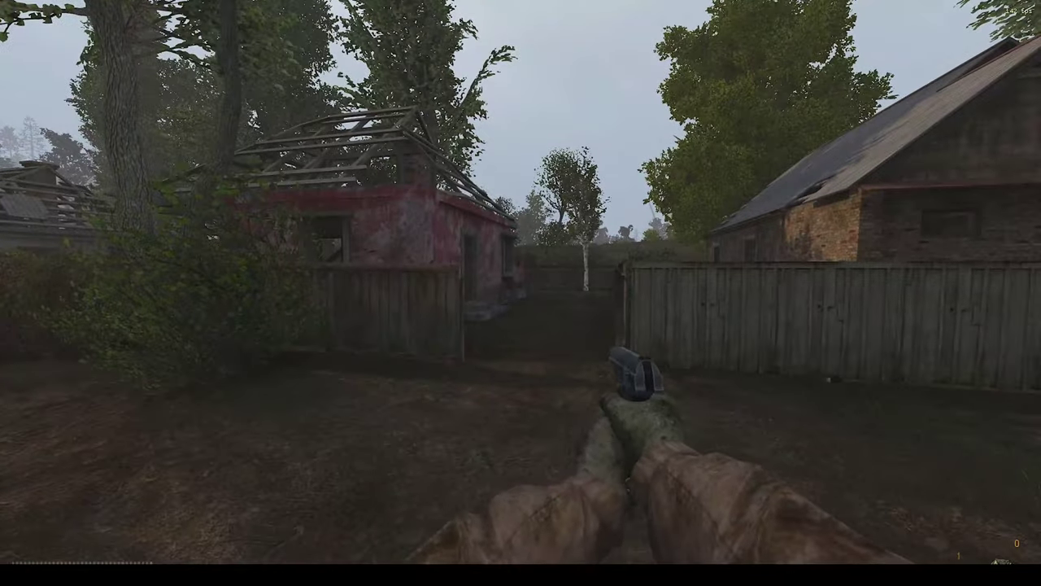
pyautogui.press('r')
pyautogui.press('w')
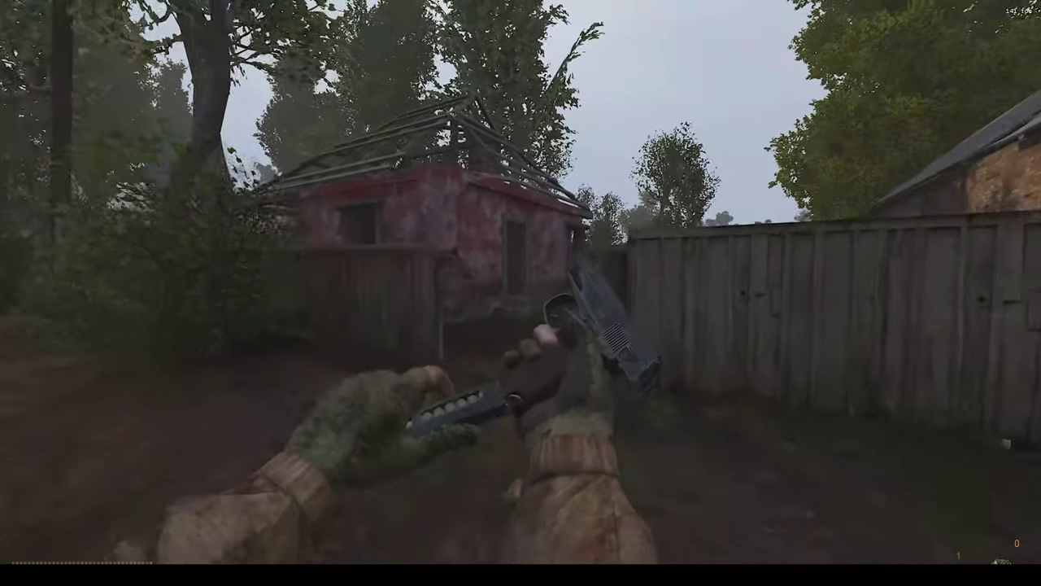
pyautogui.press('i')
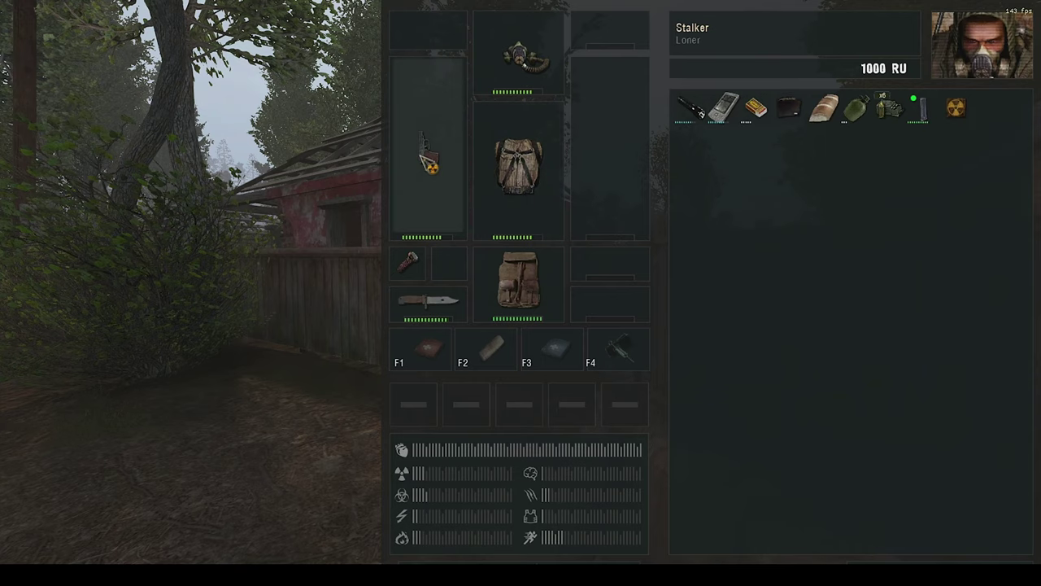
pyautogui.press('i')
pyautogui.press('w')
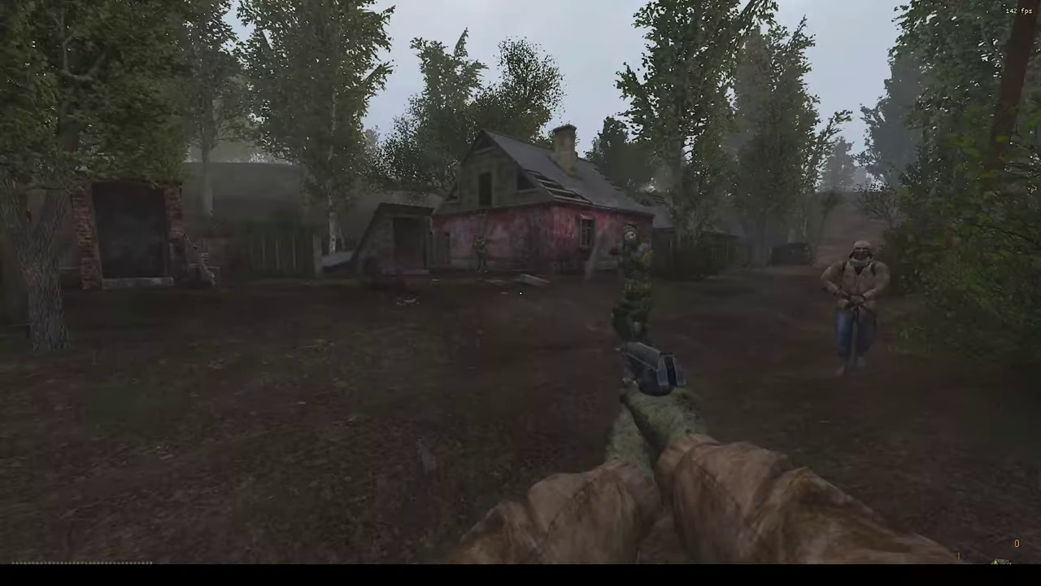
pyautogui.press('w')
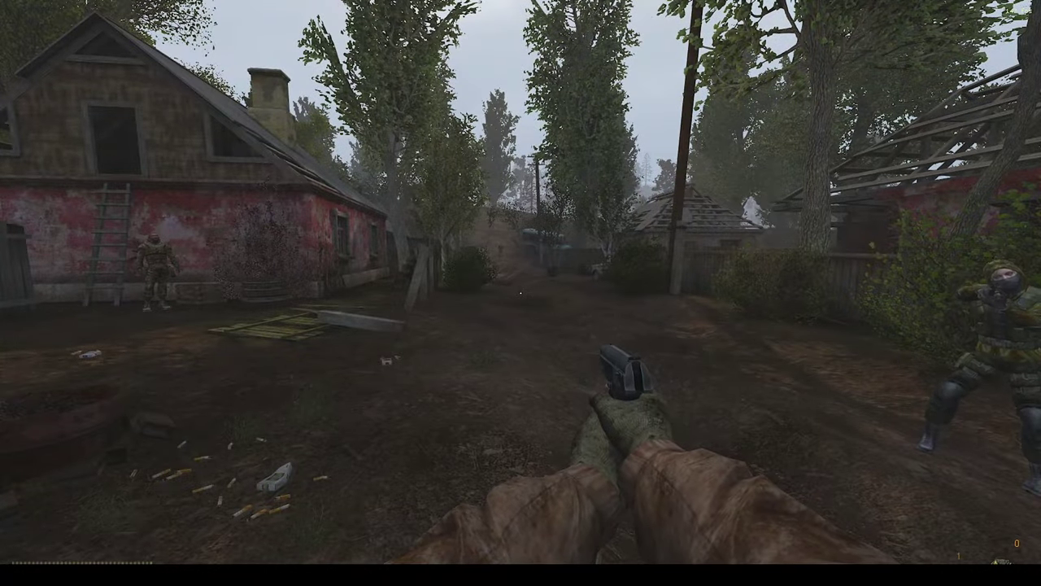
pyautogui.press('w')
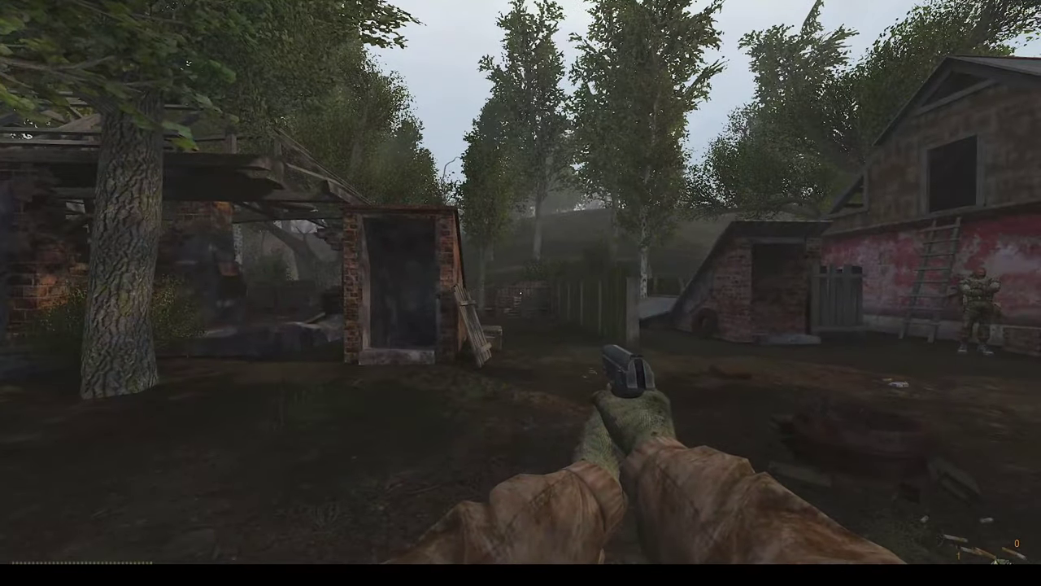
# Step: Exit the game to Windows, confirm leaving, and choose the Youtube Demo profile in Mod Organizer
pyautogui.press('Escape')
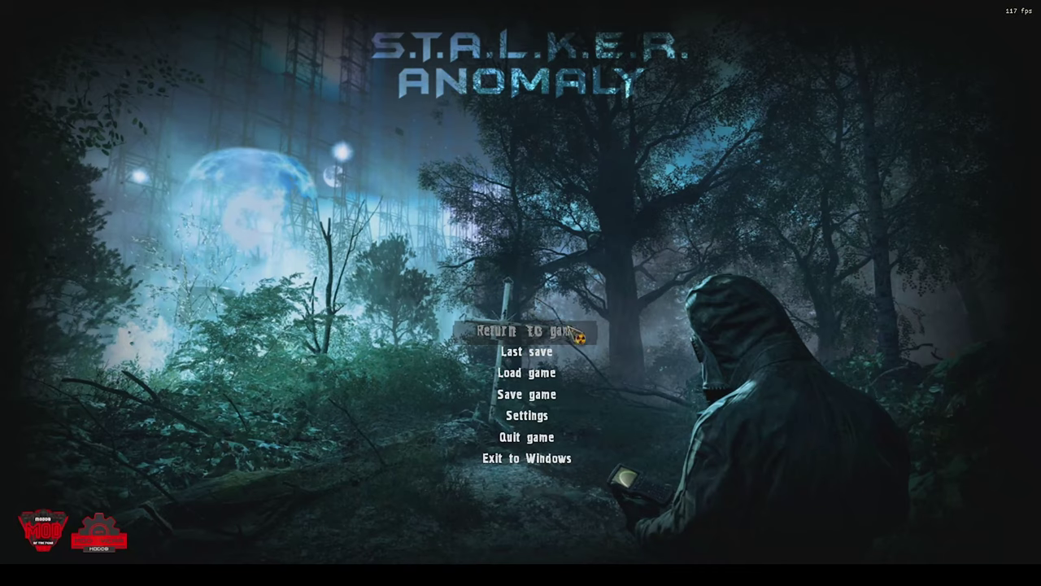
pyautogui.click(544, 466)
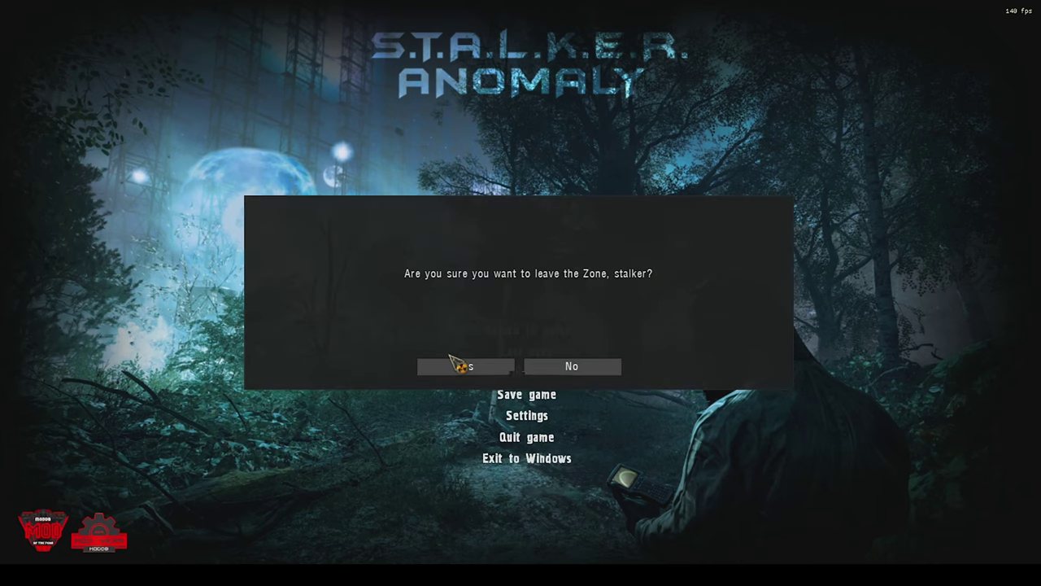
pyautogui.click(453, 365)
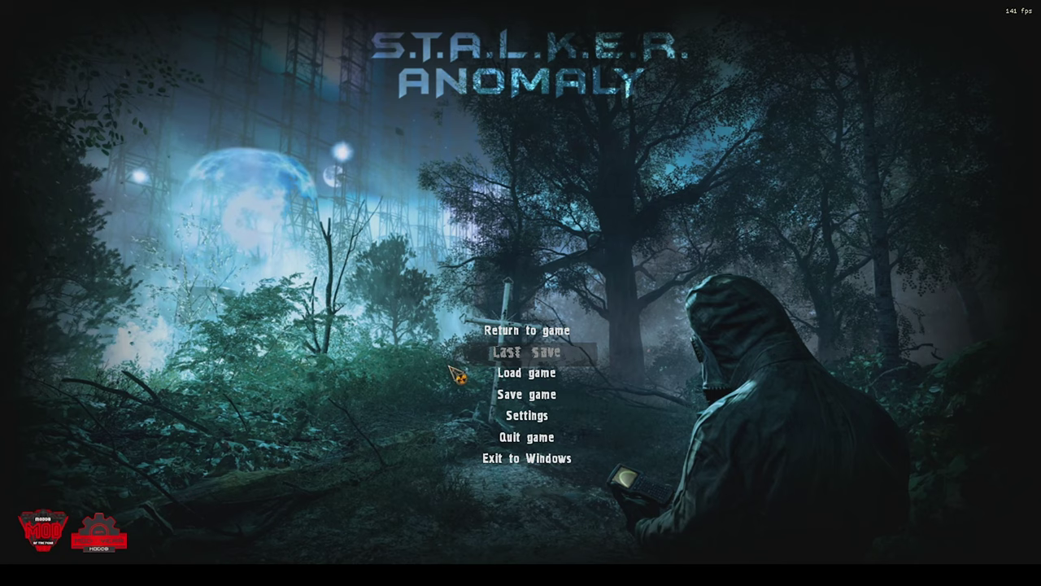
pyautogui.press('`')
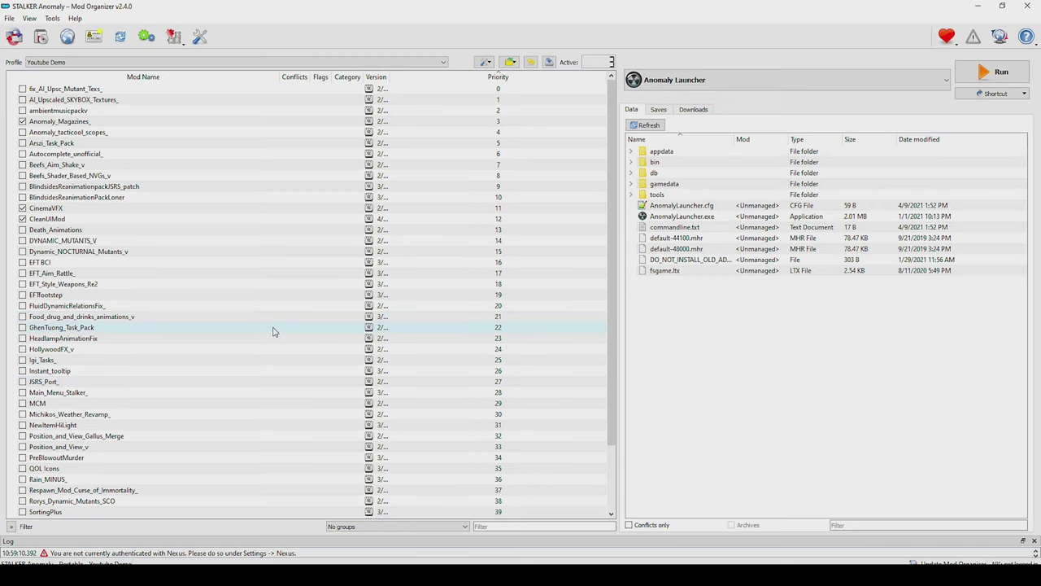
pyautogui.click(249, 63)
pyautogui.click(168, 74)
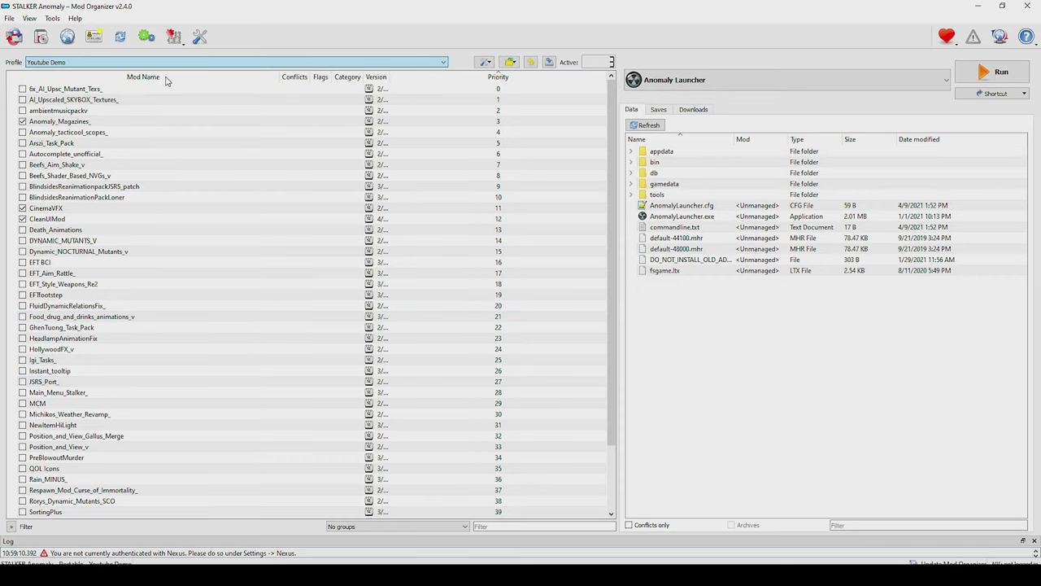